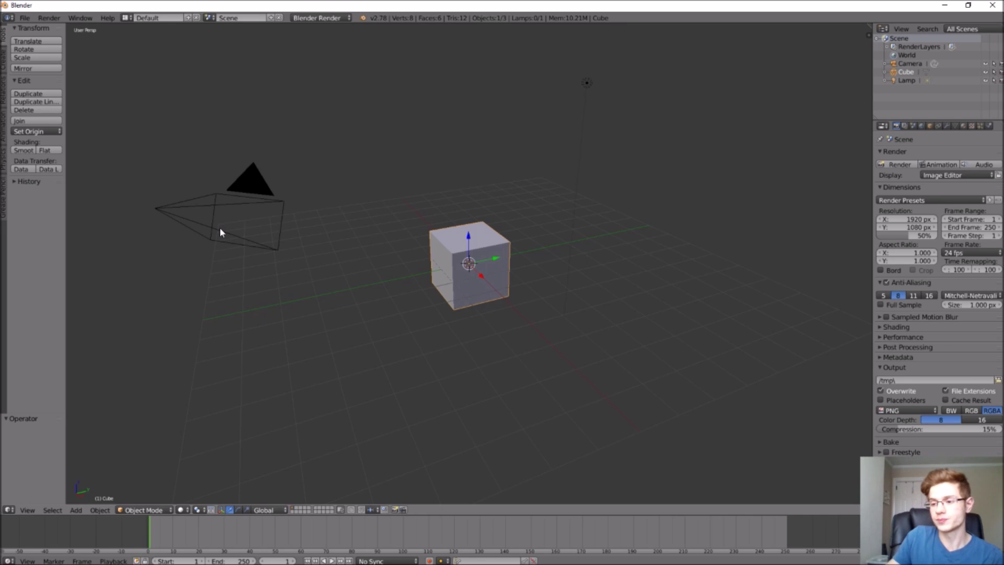
Delete the default cube and add a cylinder with 12 vertices at the scene centre.
key(x)
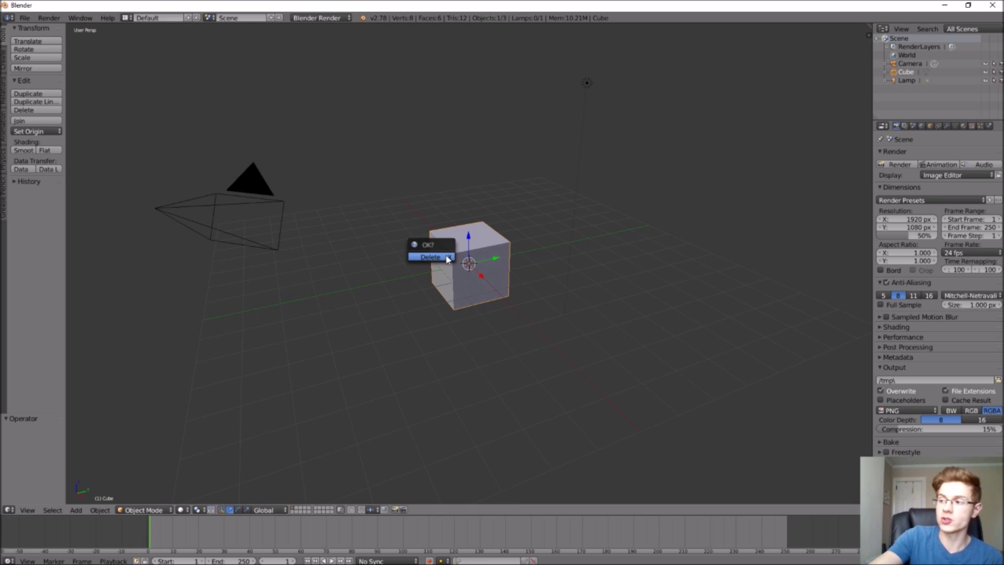
click(434, 256)
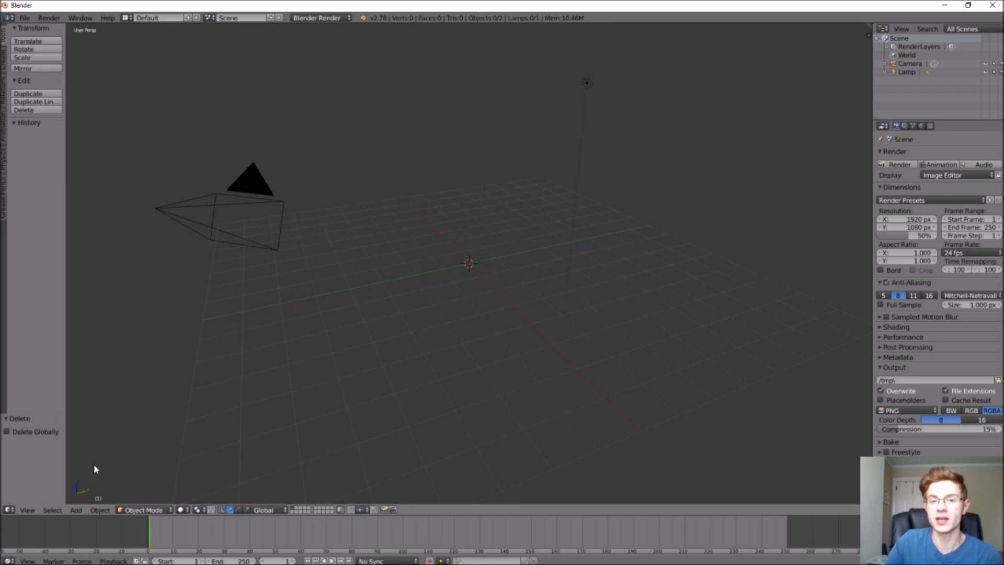
click(74, 511)
mouse_move(89, 498)
click(162, 462)
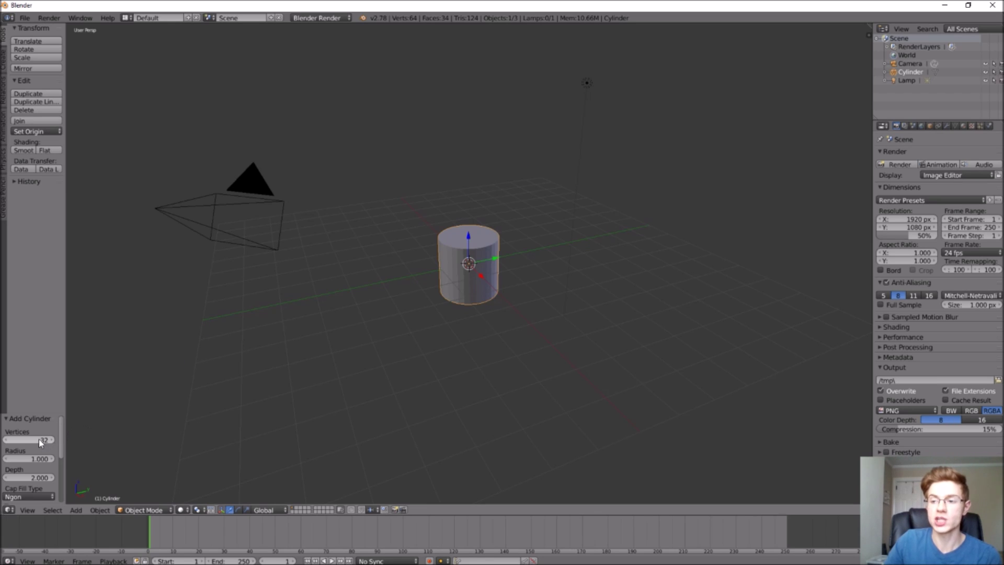
text(12)
key(Return)
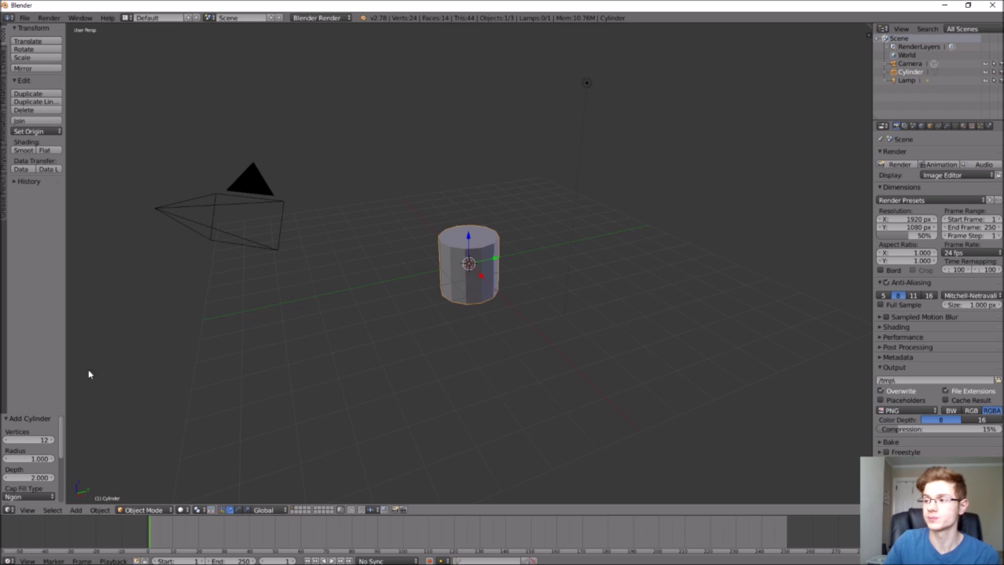
Move the cylinder up along Z, then add four evenly spaced horizontal loop cuts in Edit Mode.
drag(468, 234, 467, 204)
click(345, 286)
click(146, 510)
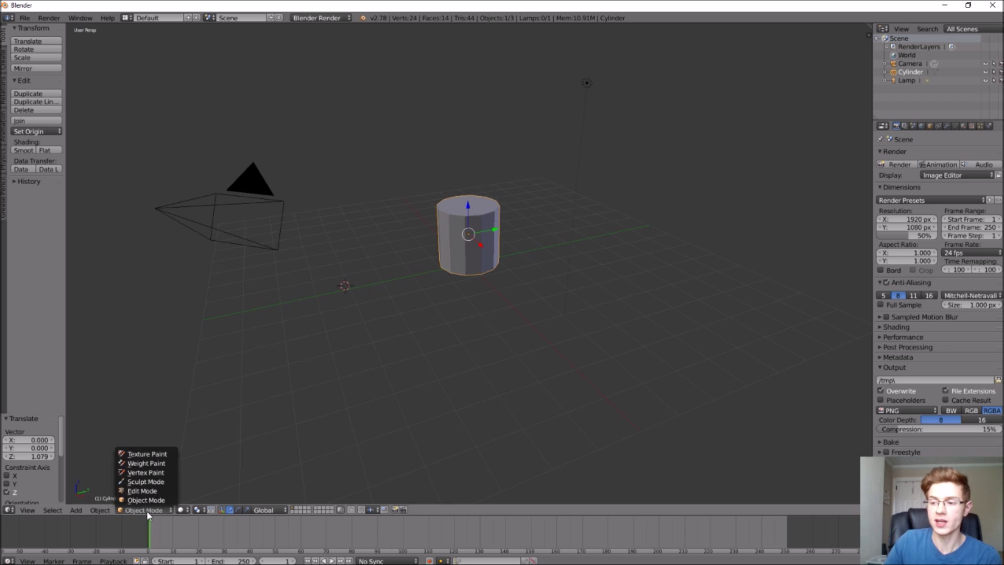
click(151, 493)
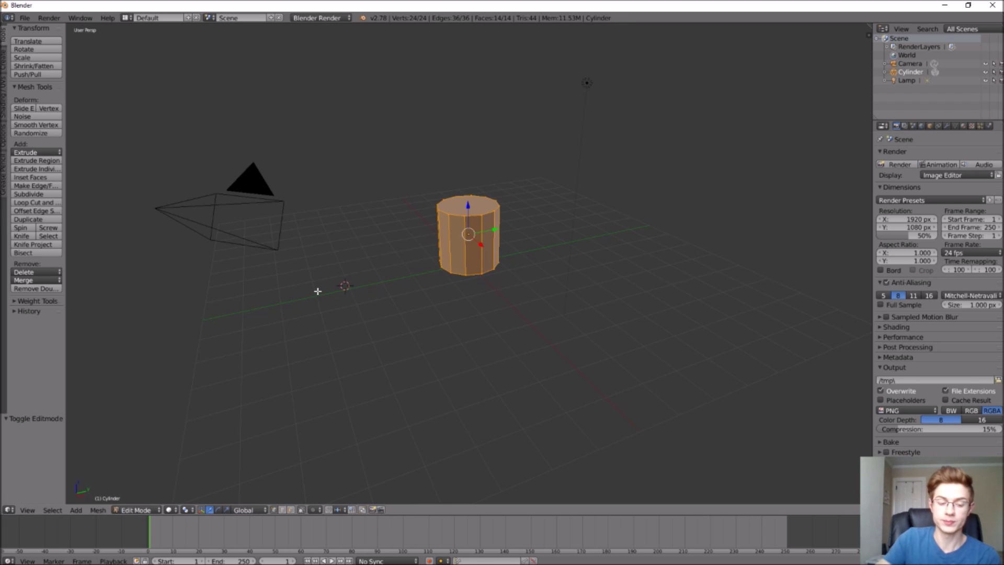
key(a)
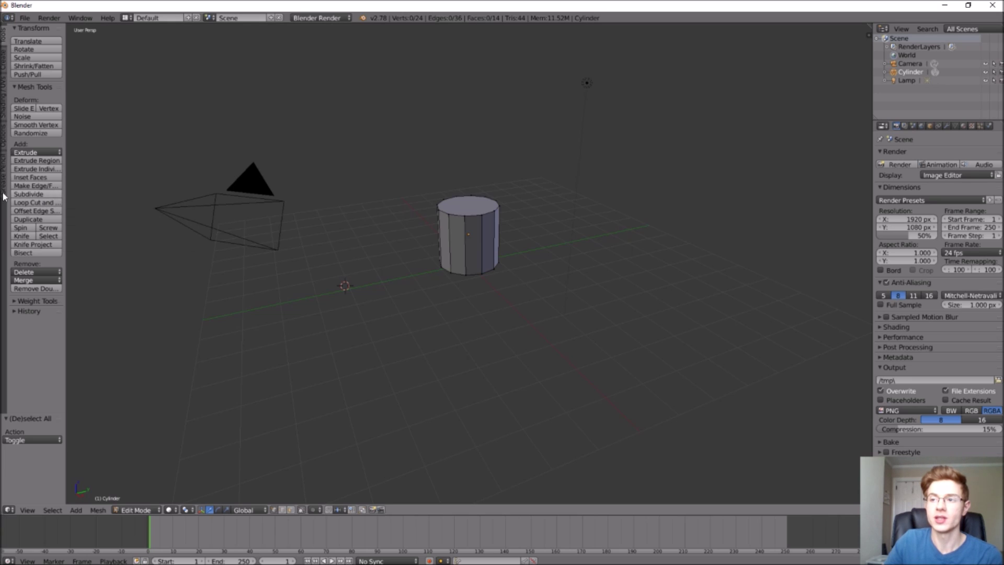
click(29, 203)
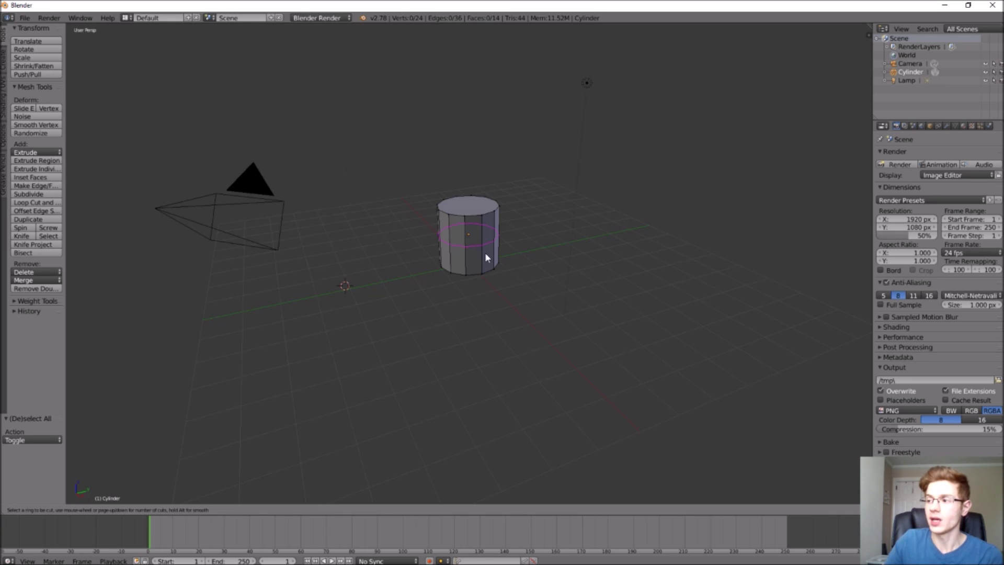
scroll(474, 246, up, 2)
click(473, 242)
right_click(472, 242)
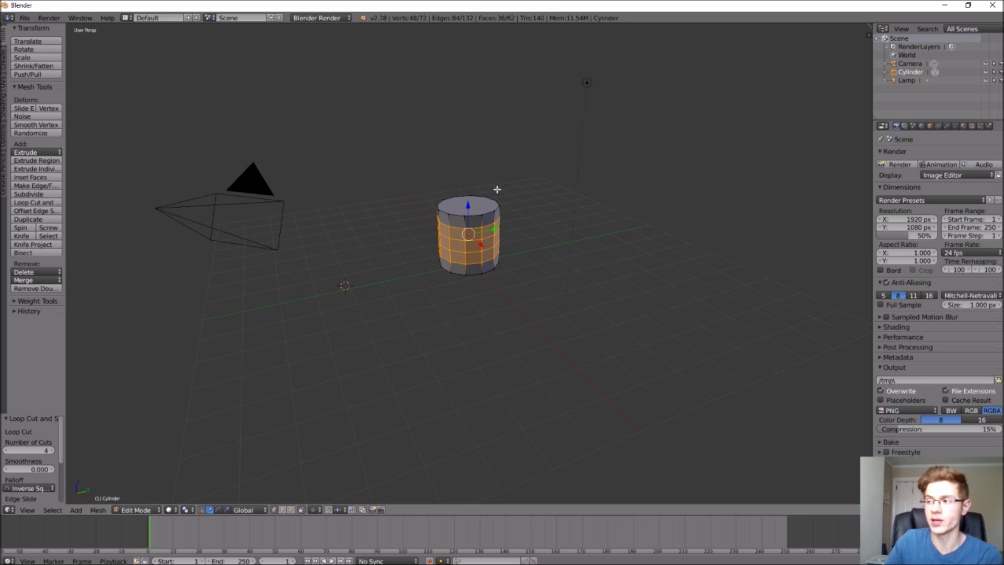
key(a)
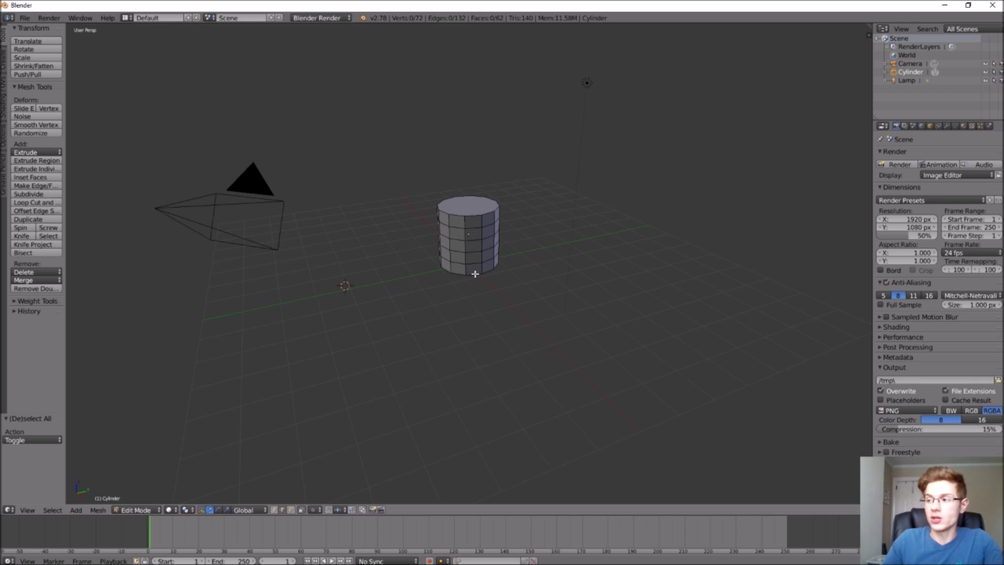
Scale the bottom loop to 1.23, the middle loop to 1.226 and the upper loop to 0.859.
alt+right_click(457, 263)
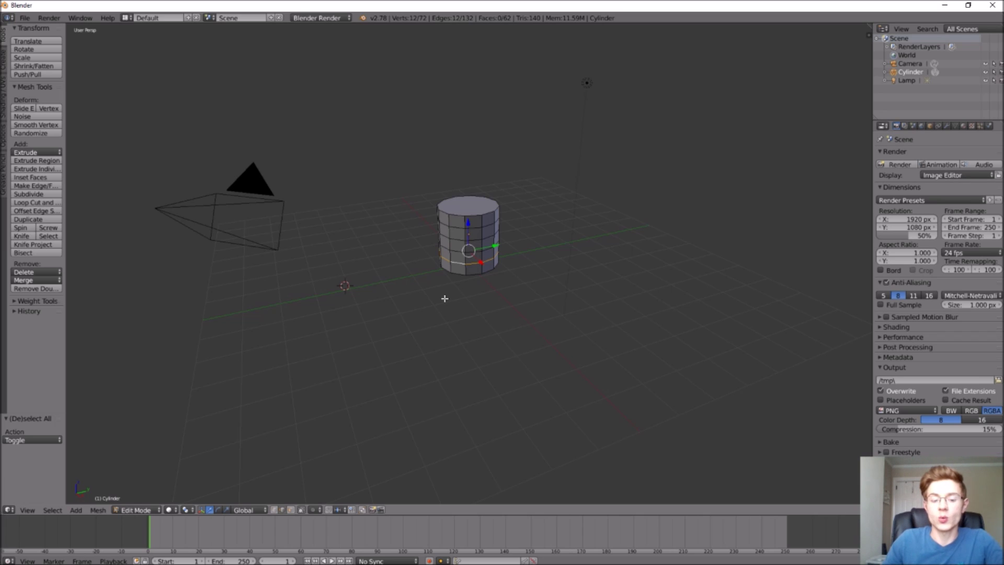
key(s)
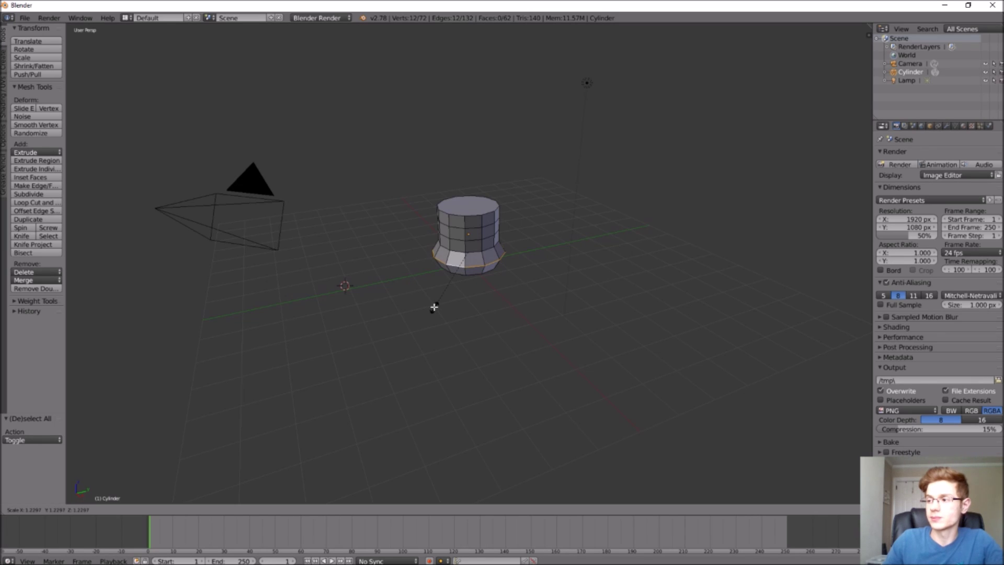
click(434, 307)
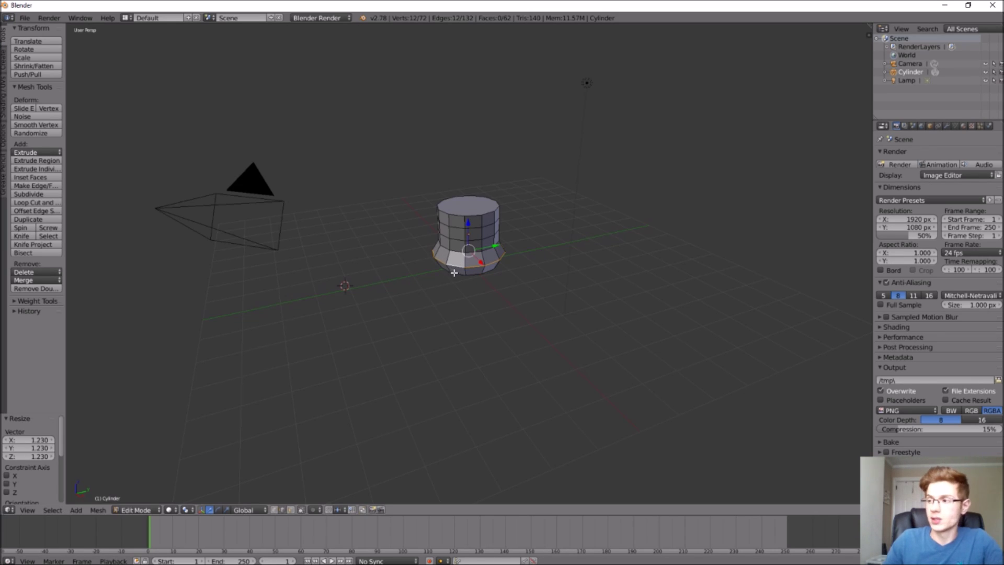
alt+right_click(456, 251)
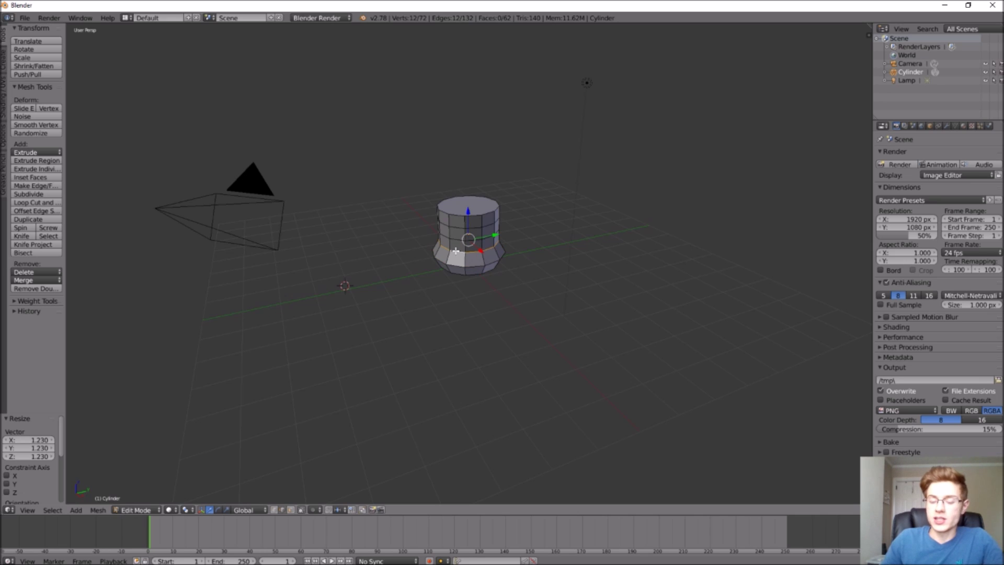
key(s)
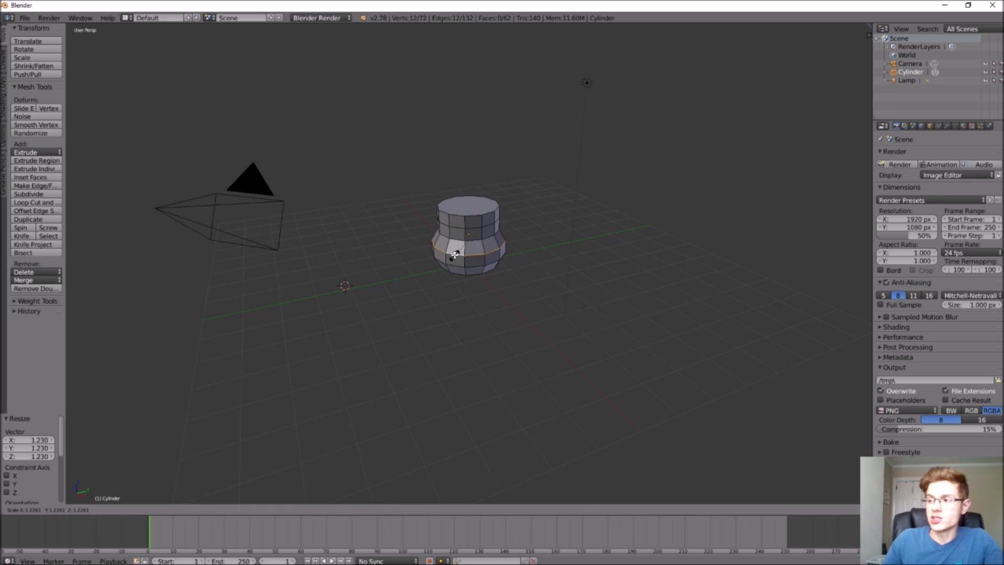
click(454, 254)
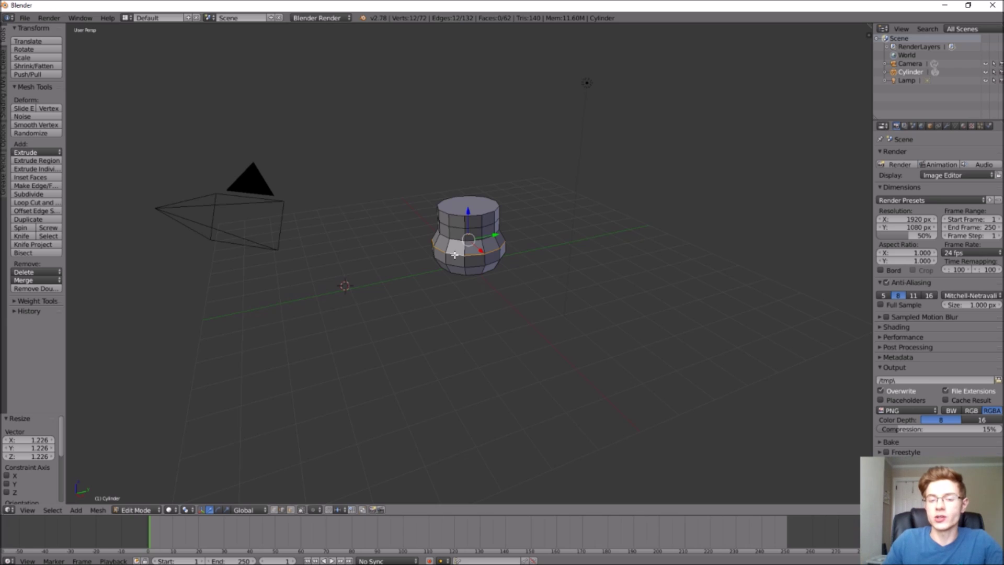
alt+right_click(459, 228)
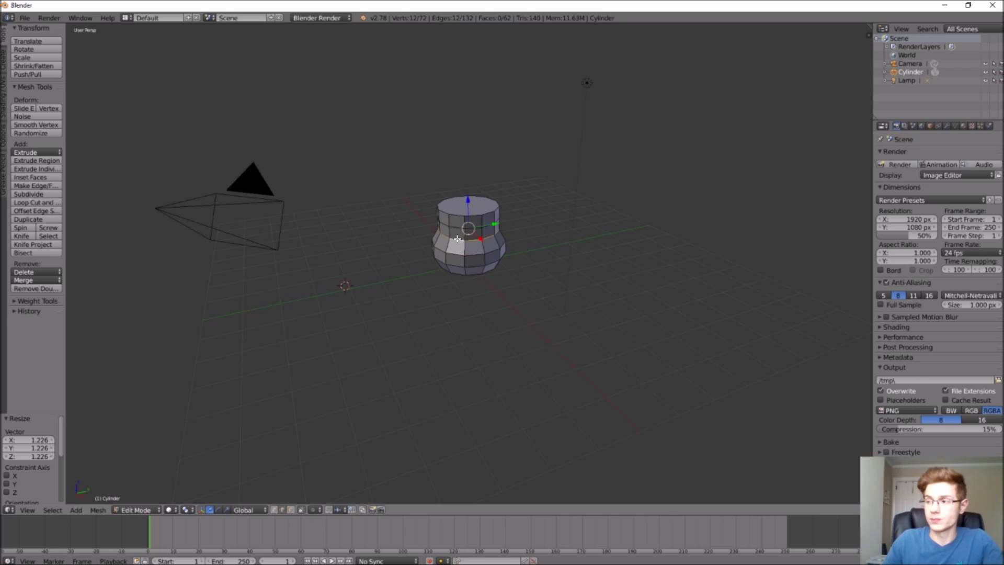
key(s)
click(460, 227)
scroll(462, 264, up, 3)
middle_drag(459, 227, 478, 292)
key(a)
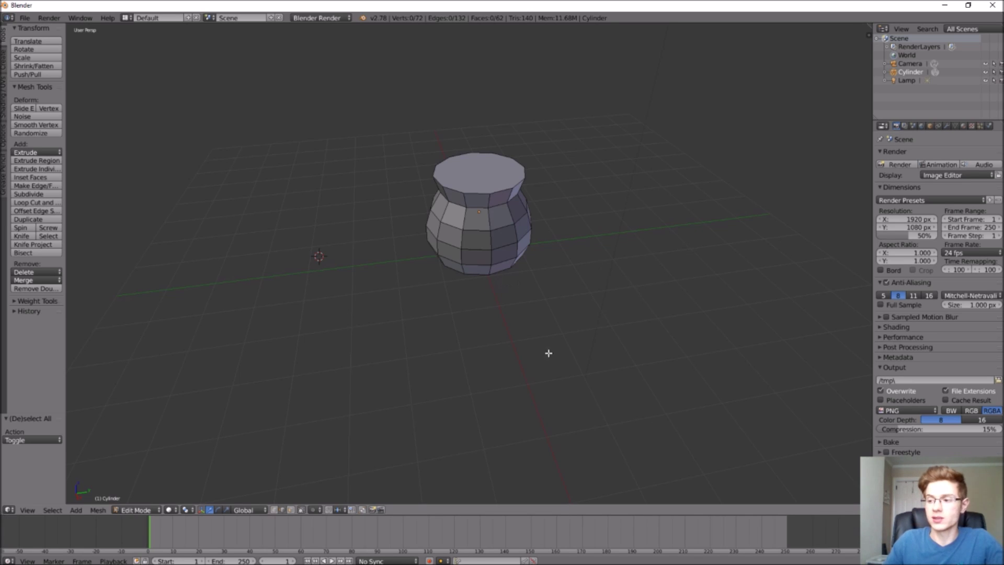
Delete the pot's top cap face, leaving an open mouth.
key(ctrl+z)
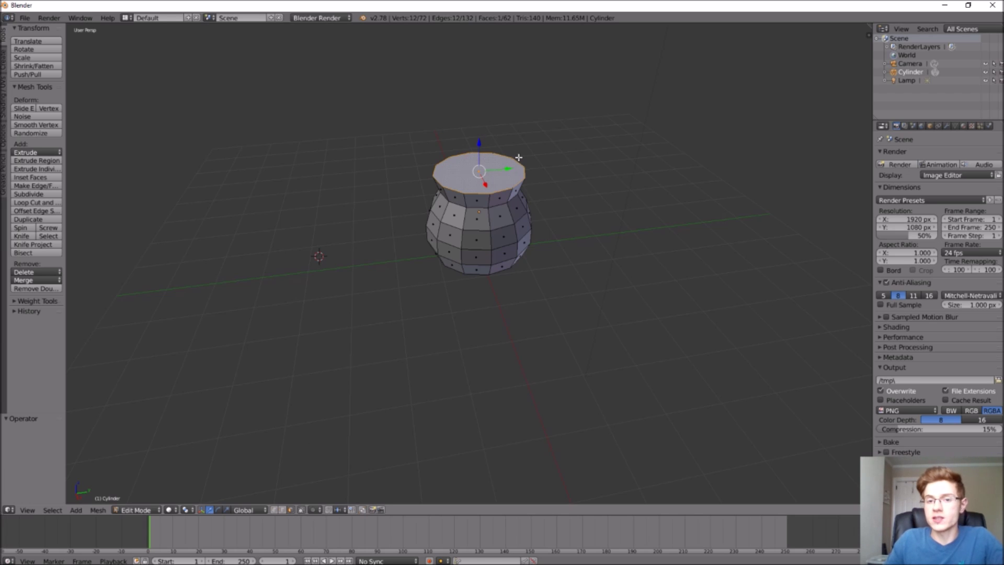
key(x)
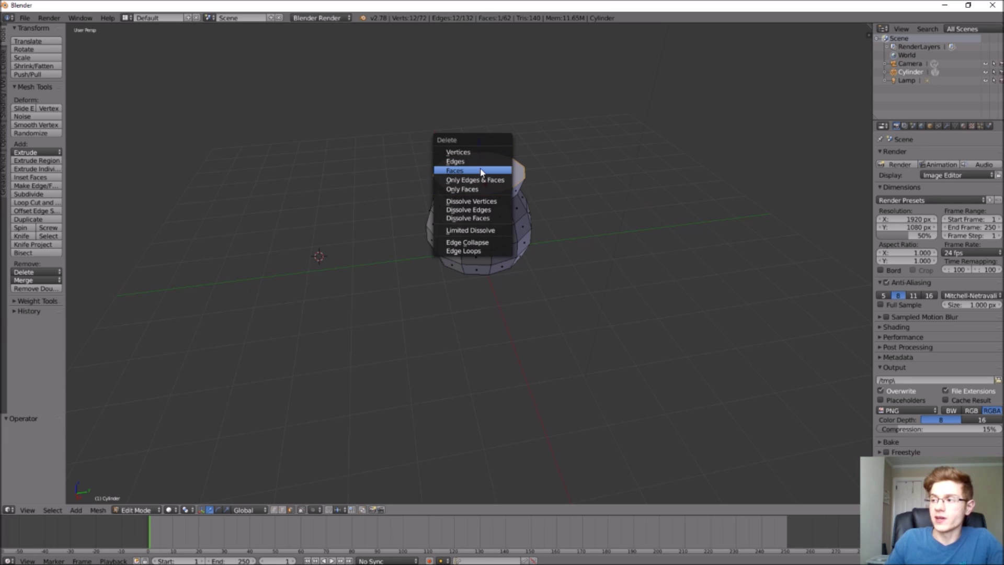
click(482, 173)
middle_drag(579, 189, 592, 184)
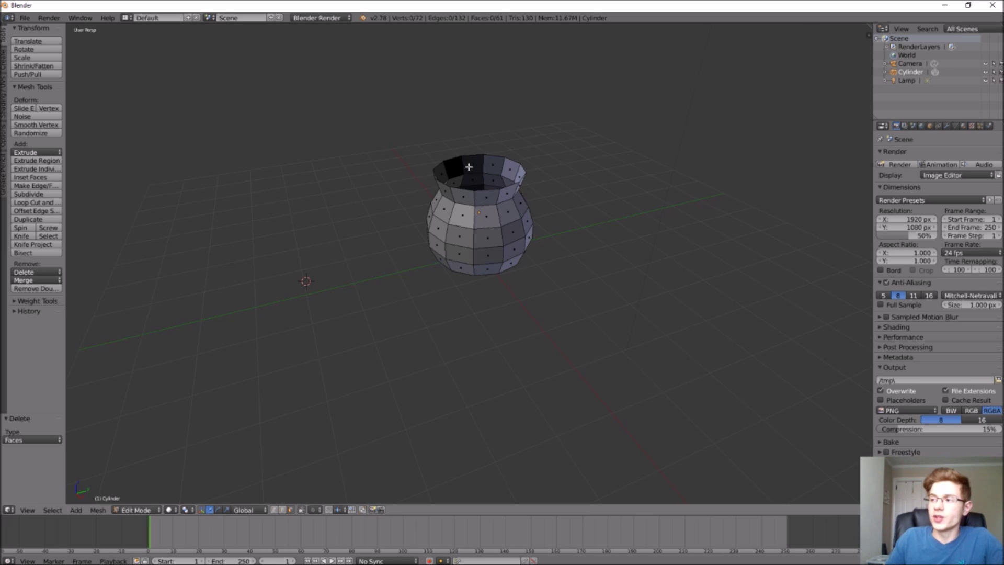
scroll(467, 167, up, 2)
middle_drag(480, 177, 474, 196)
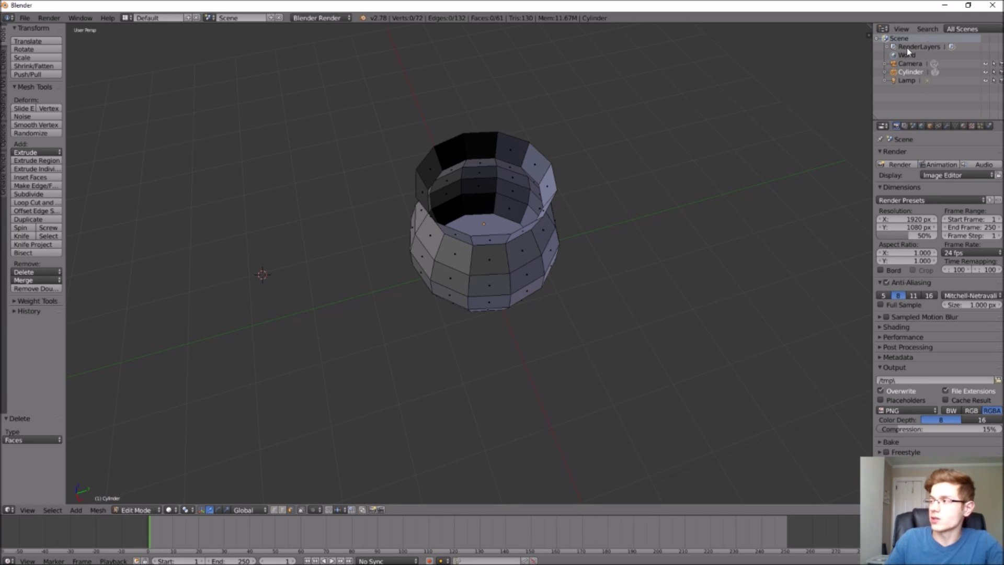
Add a Solidify modifier to the pot with a thickness of 0.1.
click(948, 127)
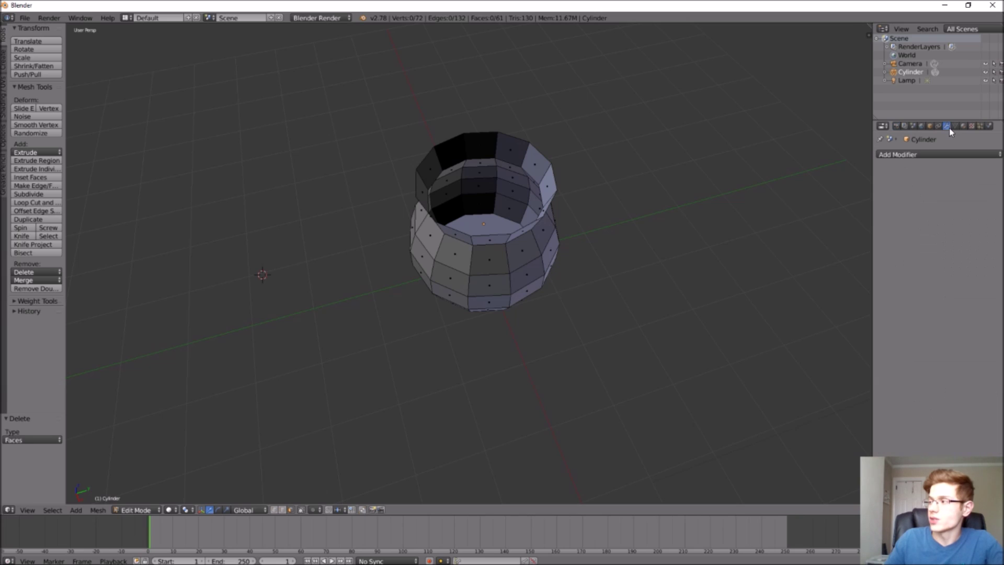
click(906, 155)
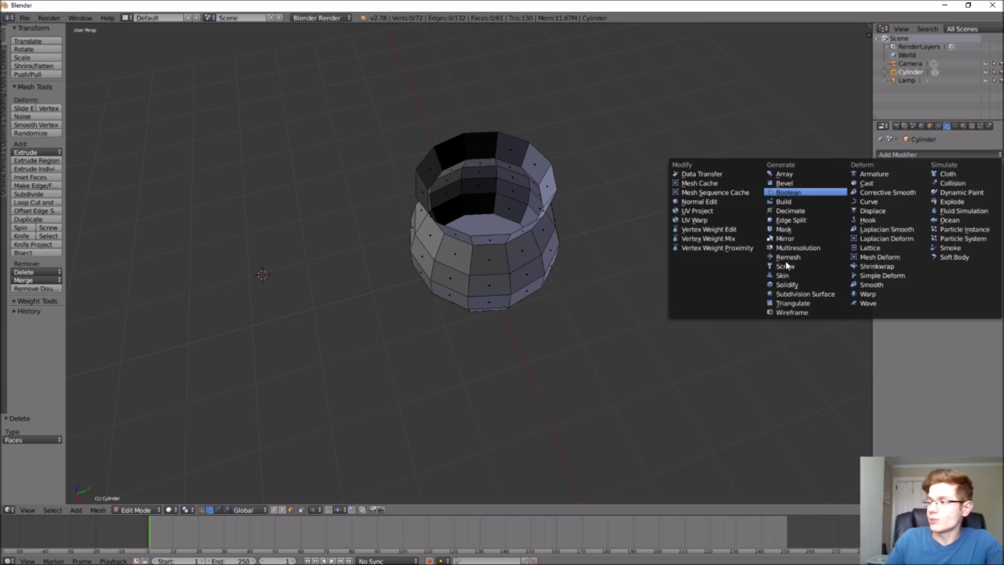
click(781, 285)
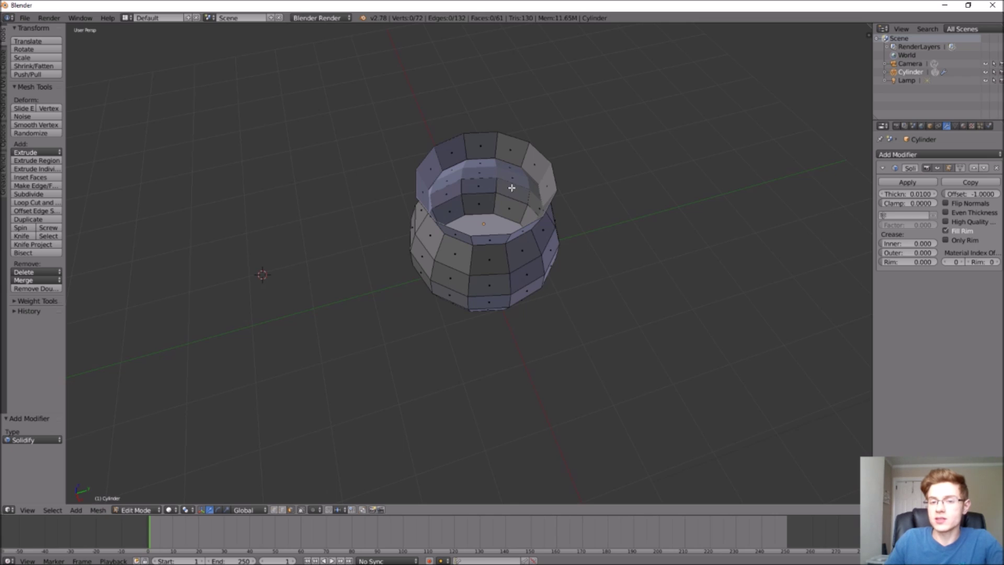
click(915, 195)
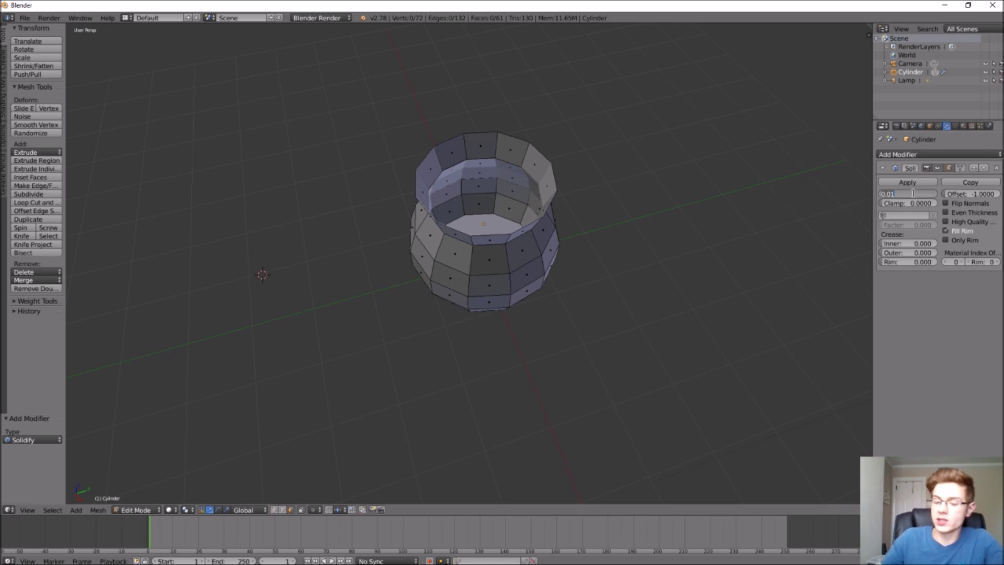
text(0.1)
key(Return)
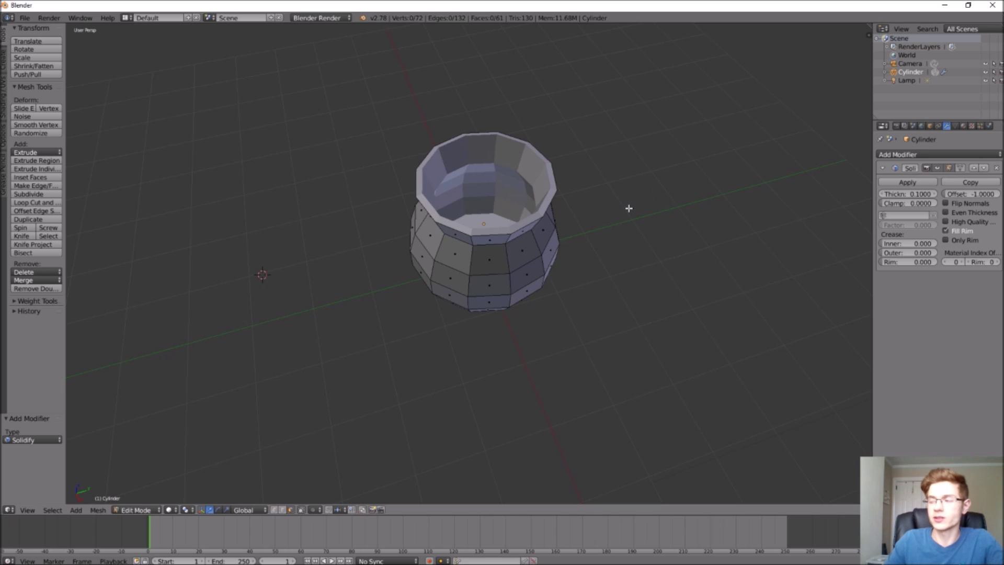
middle_drag(612, 218, 627, 195)
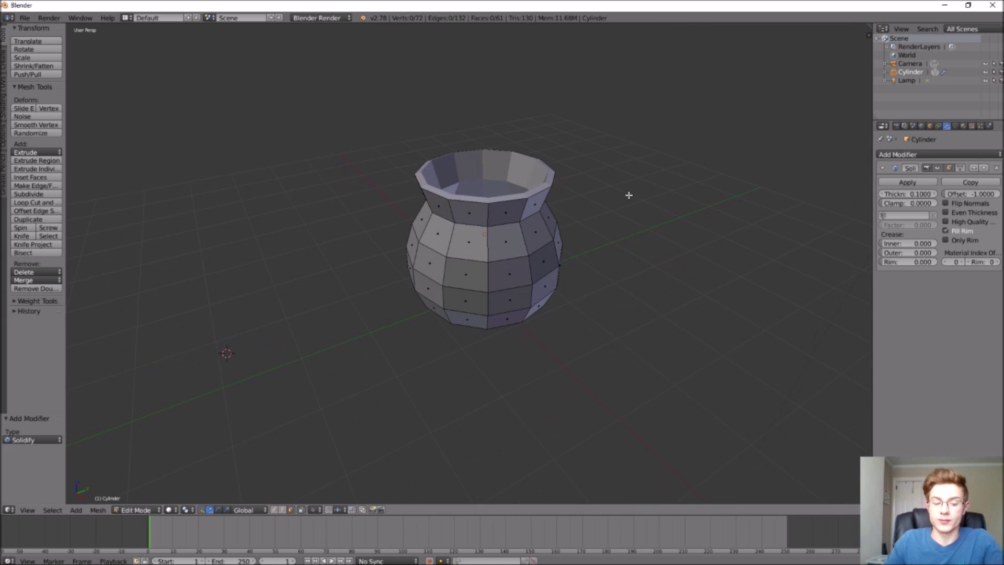
key(a)
key(a)
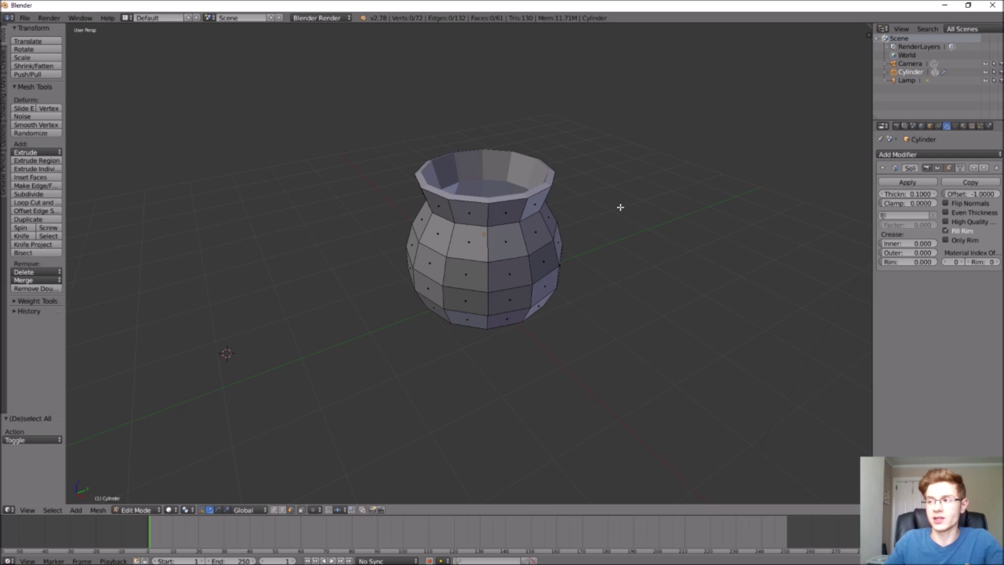
Switch to edge select and push an inner rim edge outward along X.
middle_drag(629, 206, 629, 231)
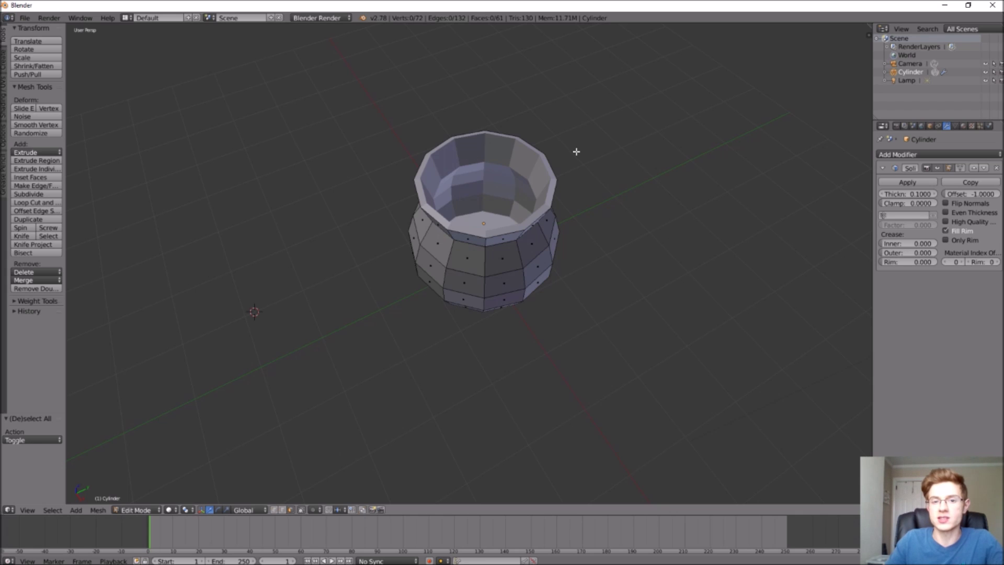
click(281, 510)
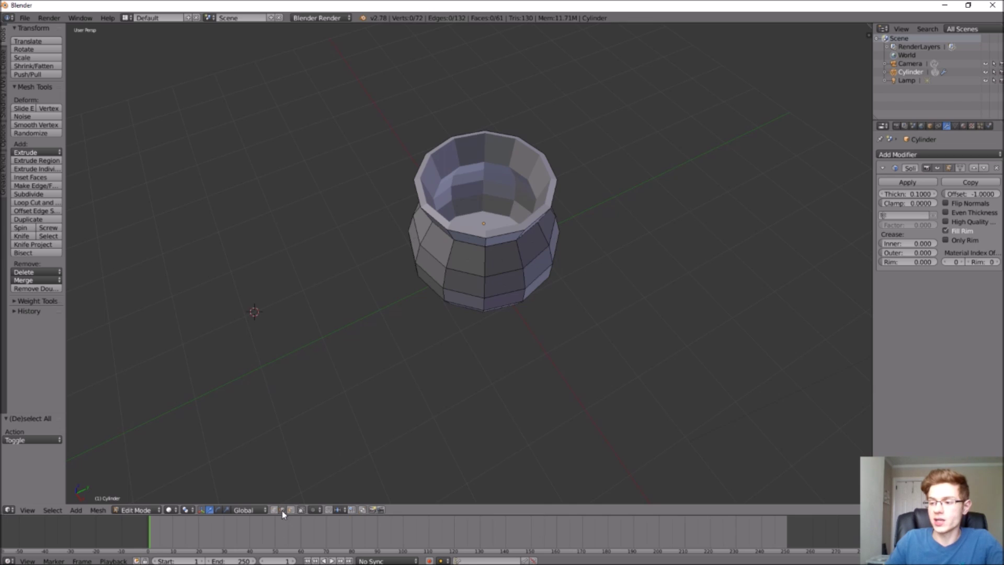
right_click(501, 236)
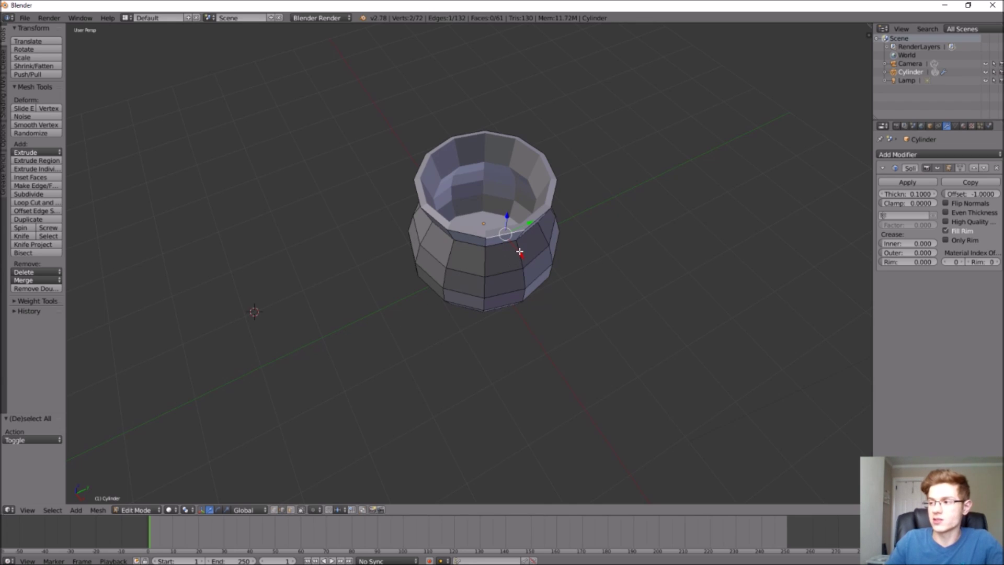
drag(520, 253, 497, 241)
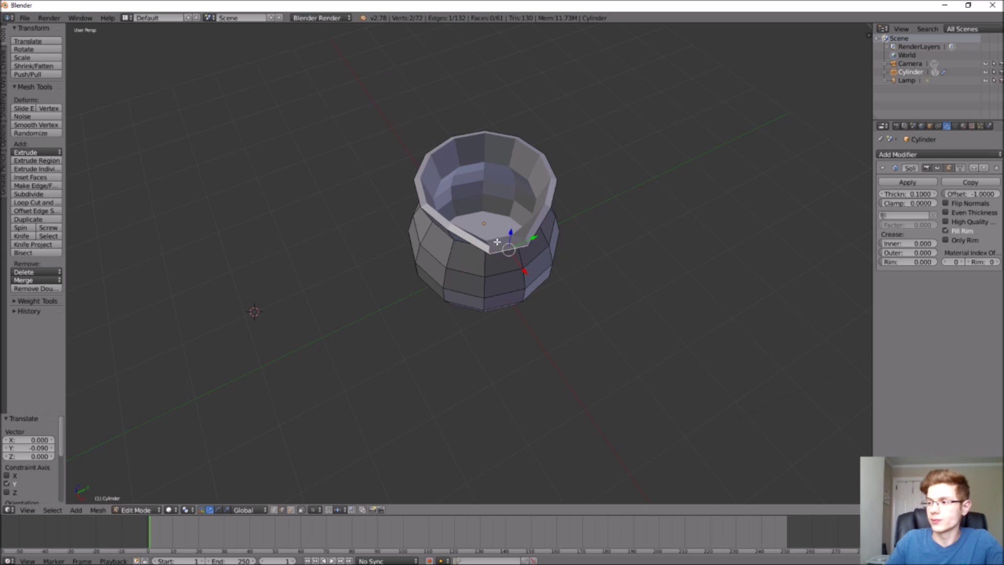
Pull the left rim edge and the opposite rim edge outward along X.
right_click(418, 192)
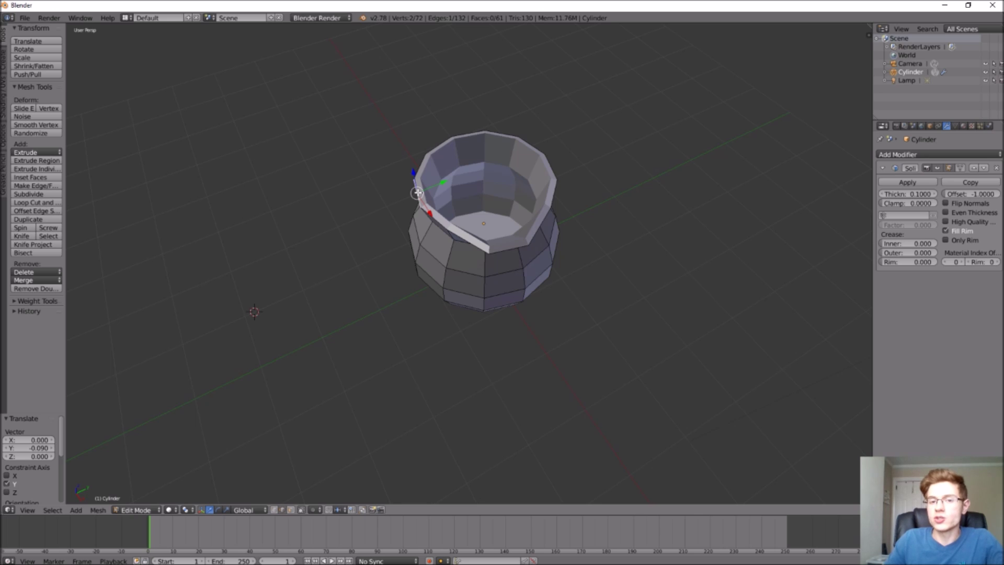
middle_drag(448, 179, 463, 112)
key(g)
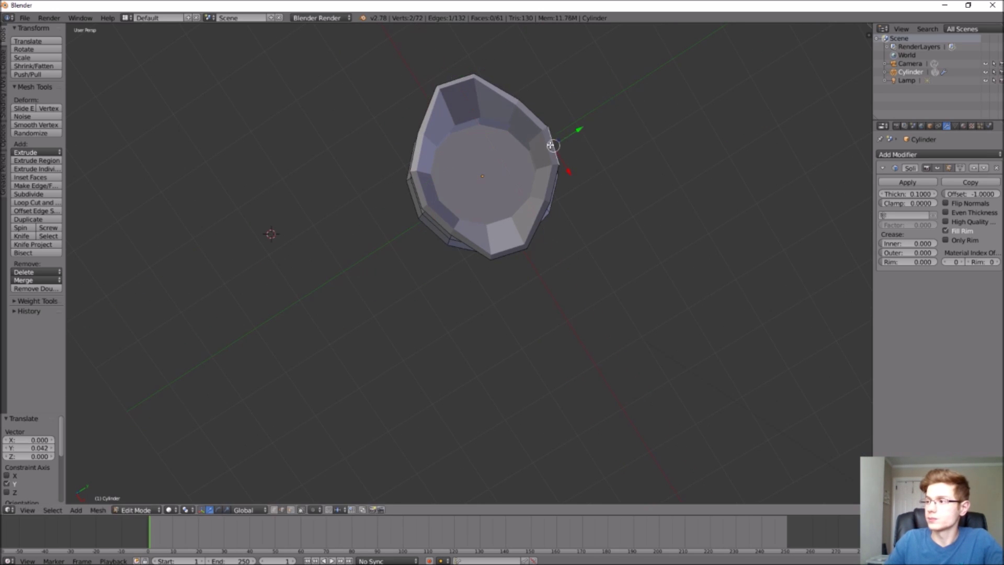
key(x)
click(414, 175)
right_click(515, 250)
key(g)
key(x)
click(518, 274)
middle_drag(518, 274, 494, 279)
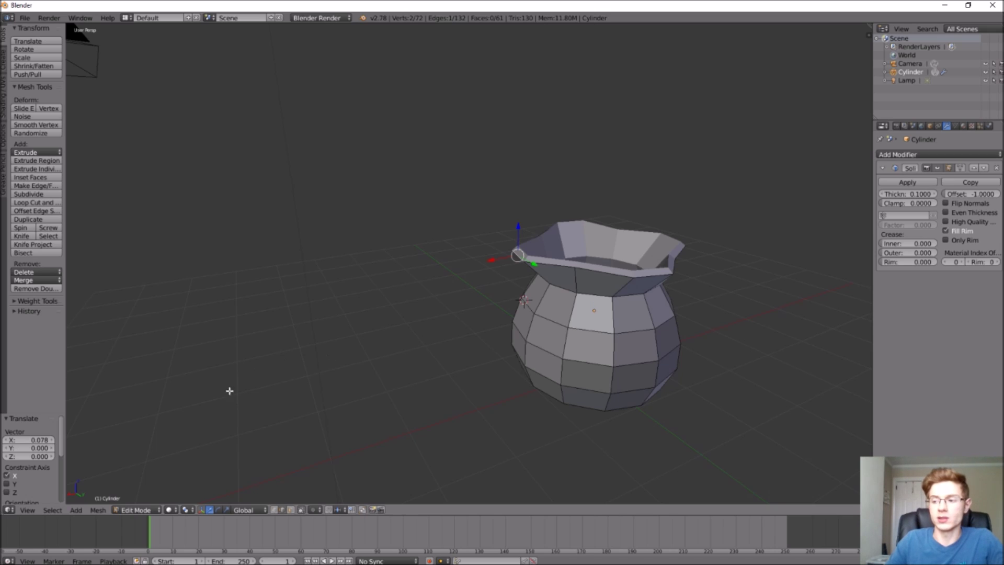
click(275, 510)
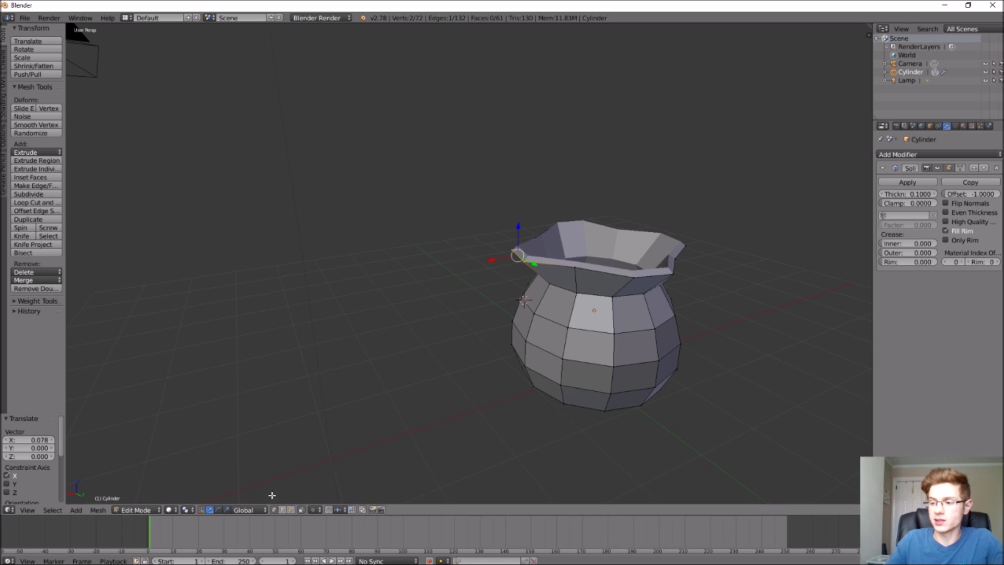
Raise one rim vertex 0.127 and lower another 0.178 along Z for a wavy lip.
right_click(570, 273)
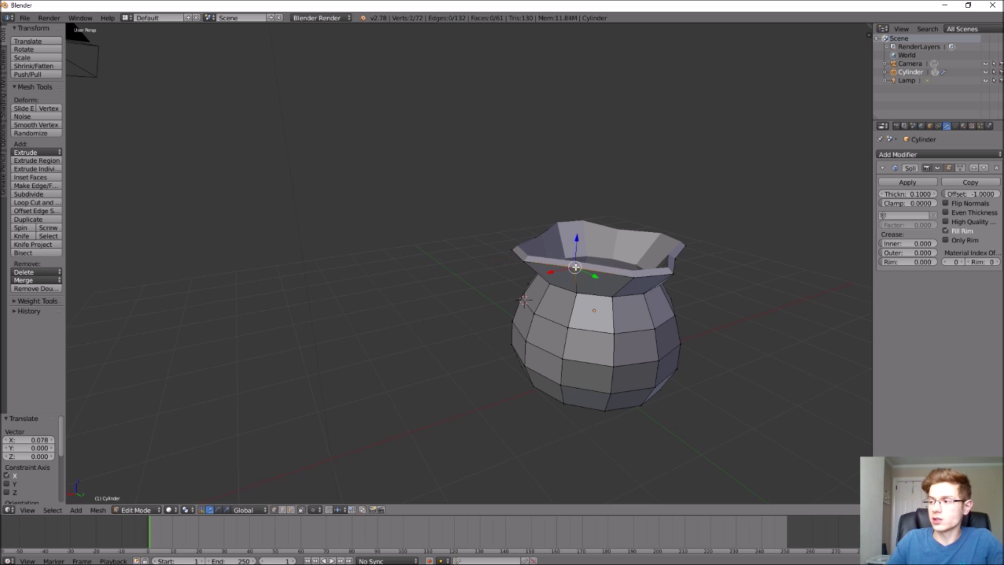
middle_drag(570, 273, 571, 316)
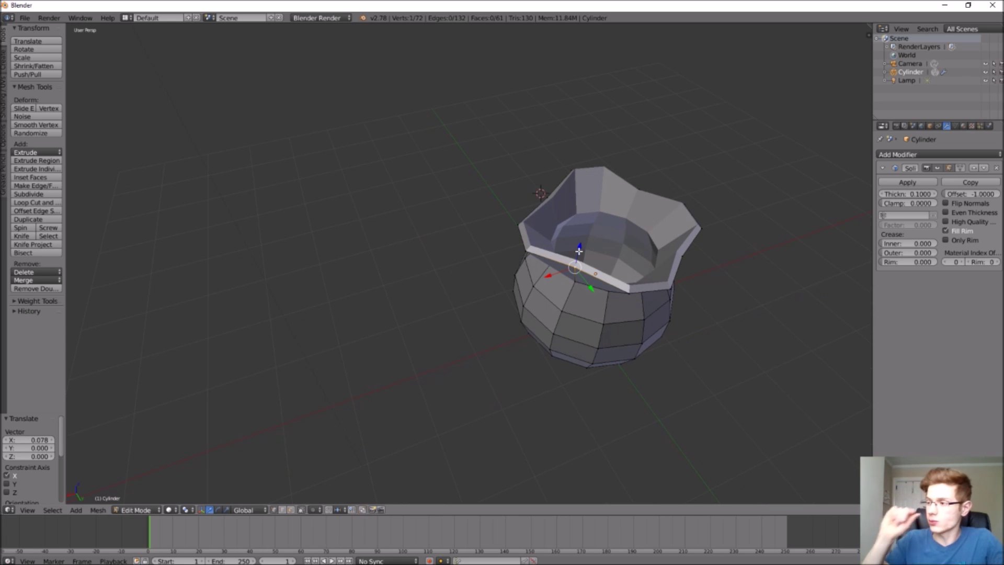
drag(579, 252, 578, 248)
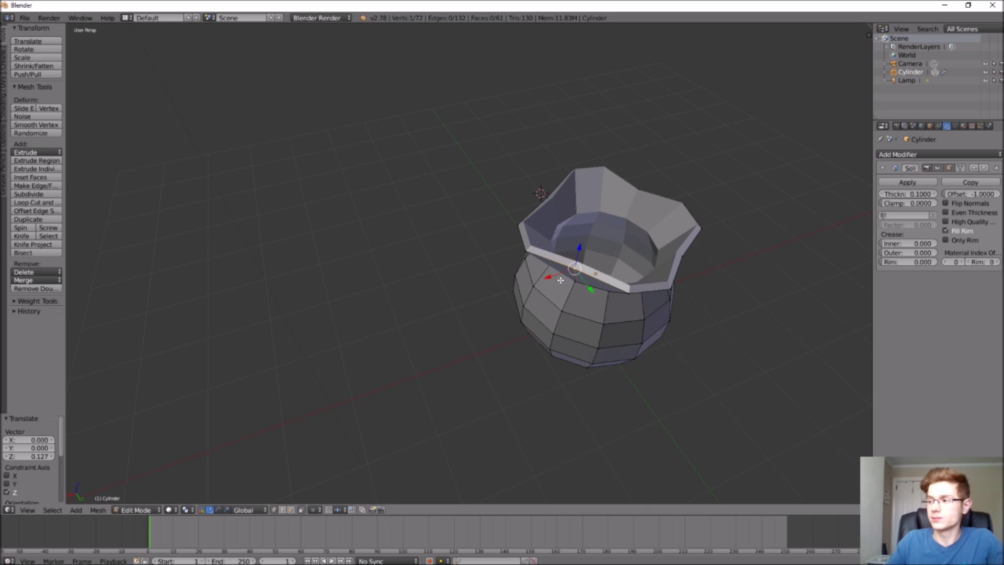
key(a)
middle_drag(560, 280, 560, 256)
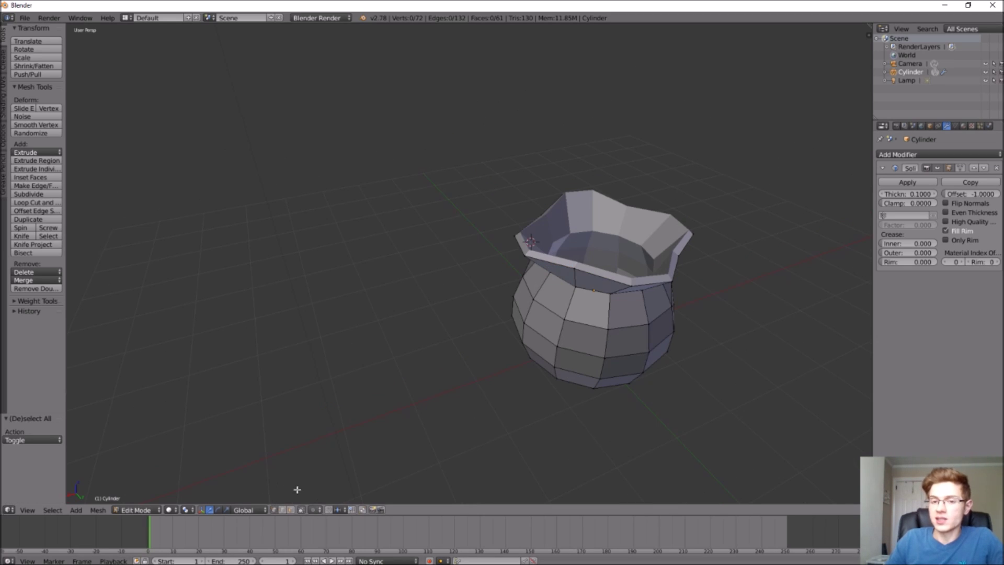
right_click(574, 270)
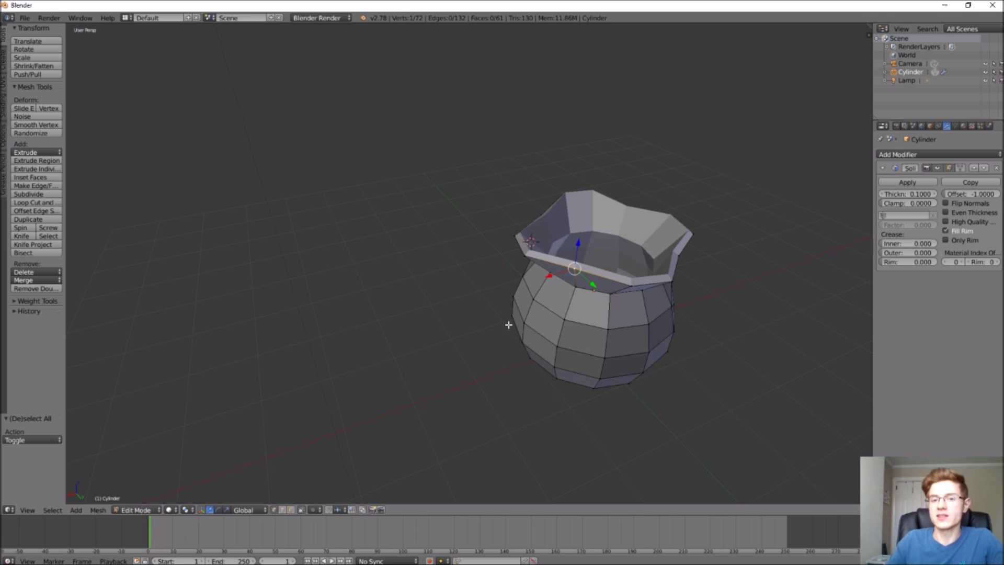
drag(578, 242, 577, 257)
middle_drag(577, 257, 217, 347)
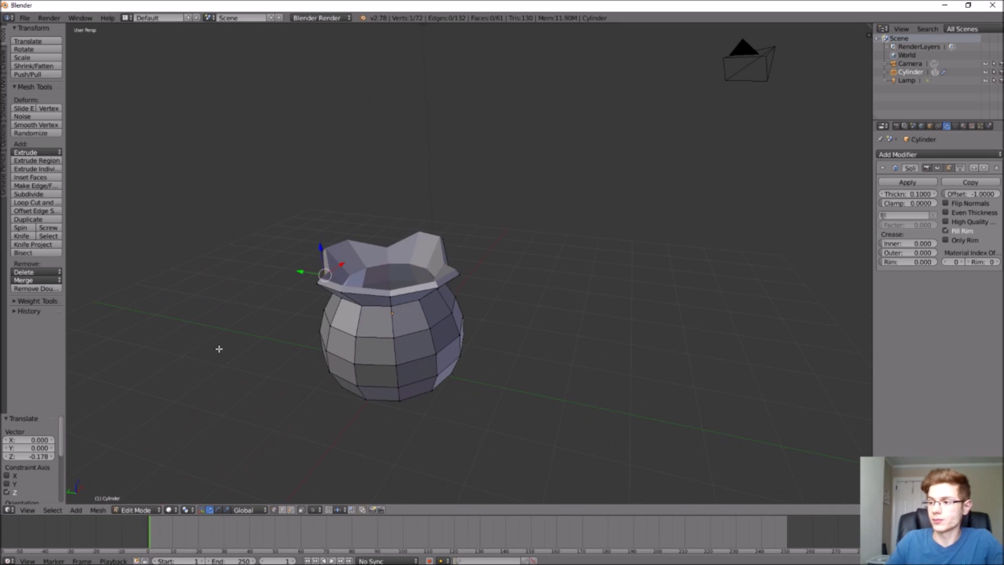
key(a)
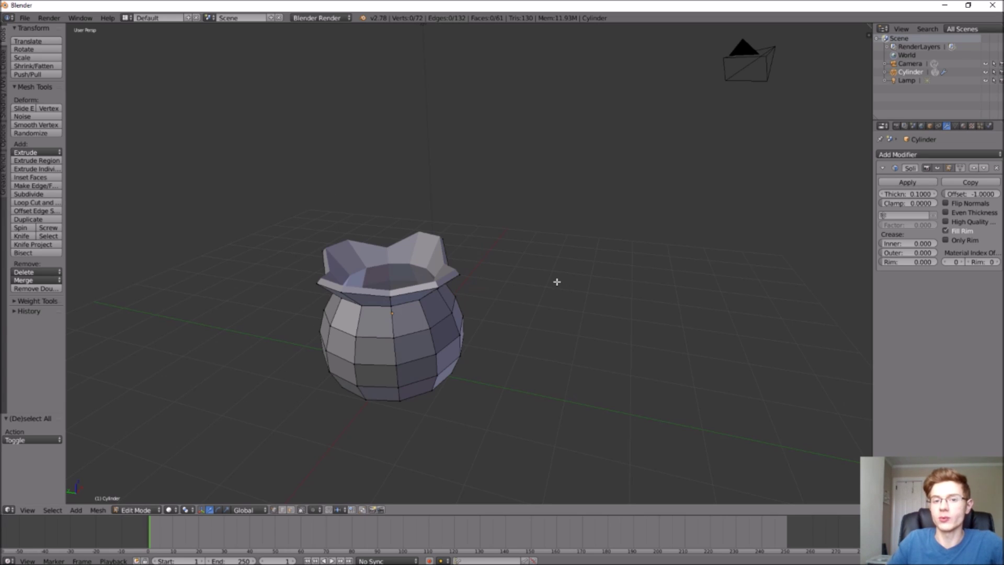
Return to Object Mode and rename the Cylinder object to 'CoinPouch' in the Outliner.
click(134, 509)
click(139, 492)
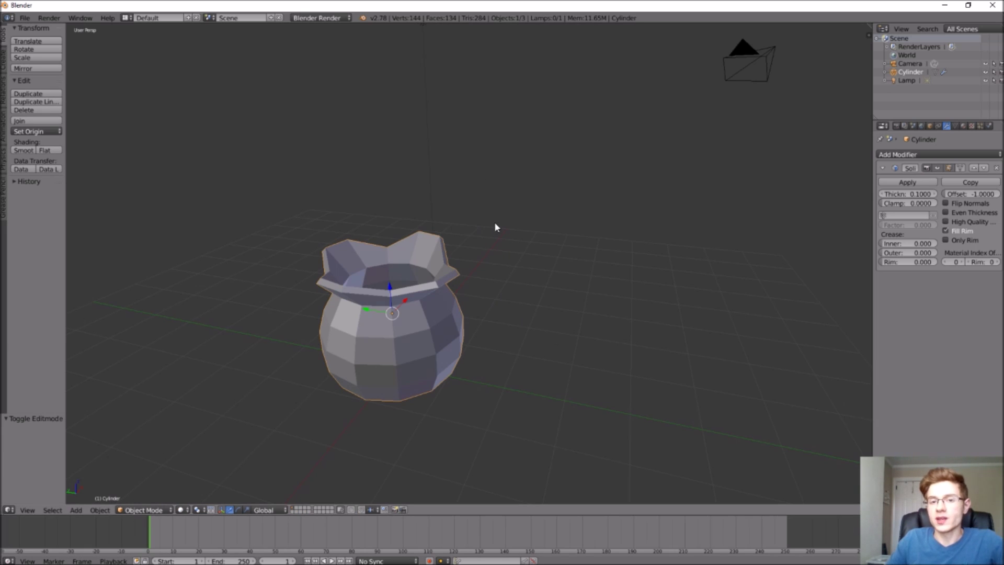
double_click(912, 72)
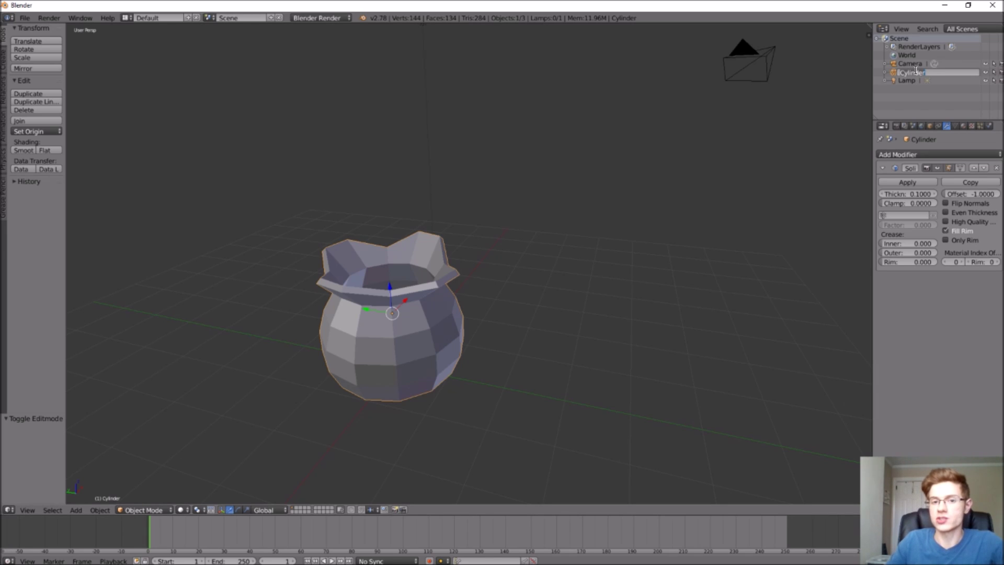
key(BackSpace)
text(Coin Pouch)
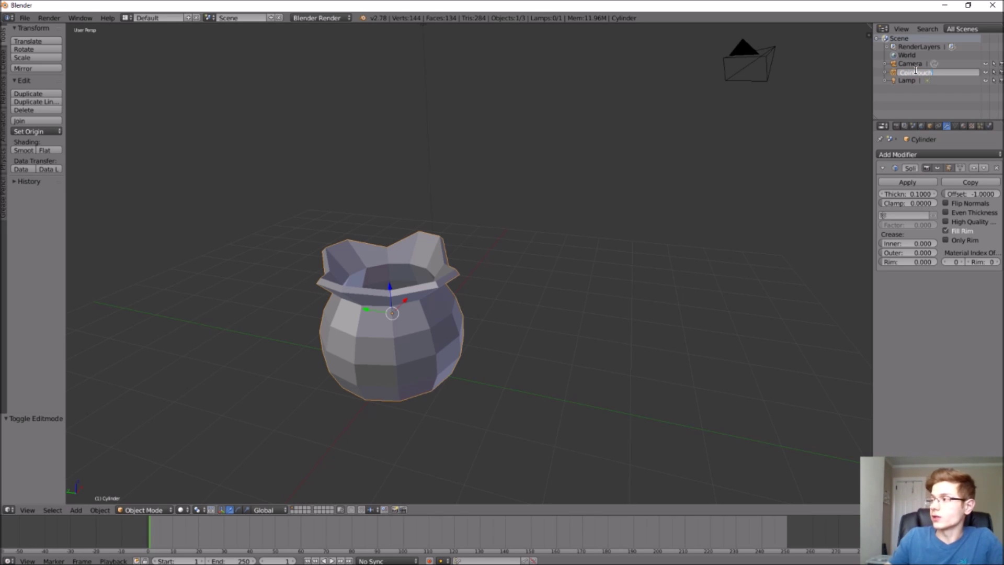
key(Return)
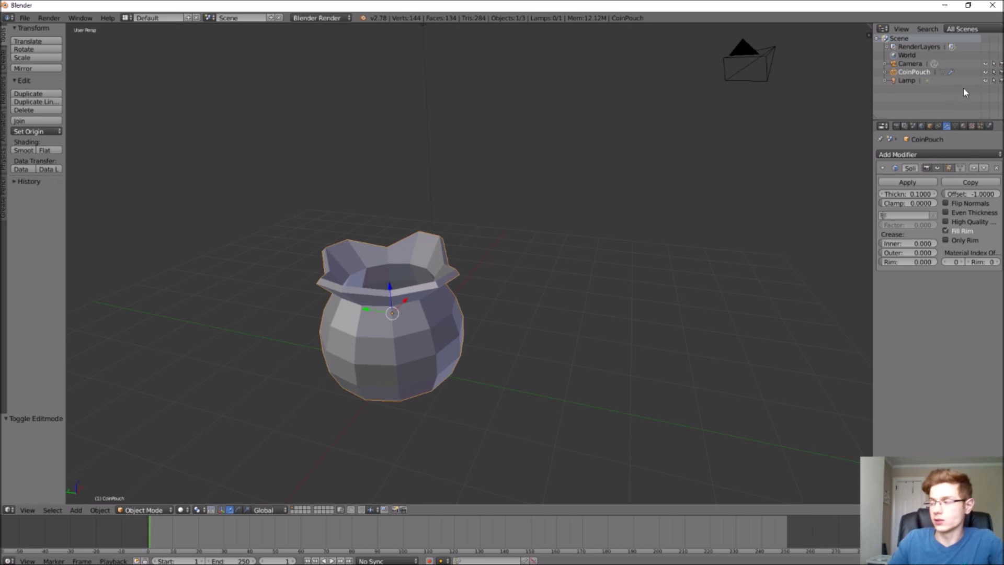
Create Material.001 for the pouch and set its diffuse colour to a dark orange-brown.
click(964, 126)
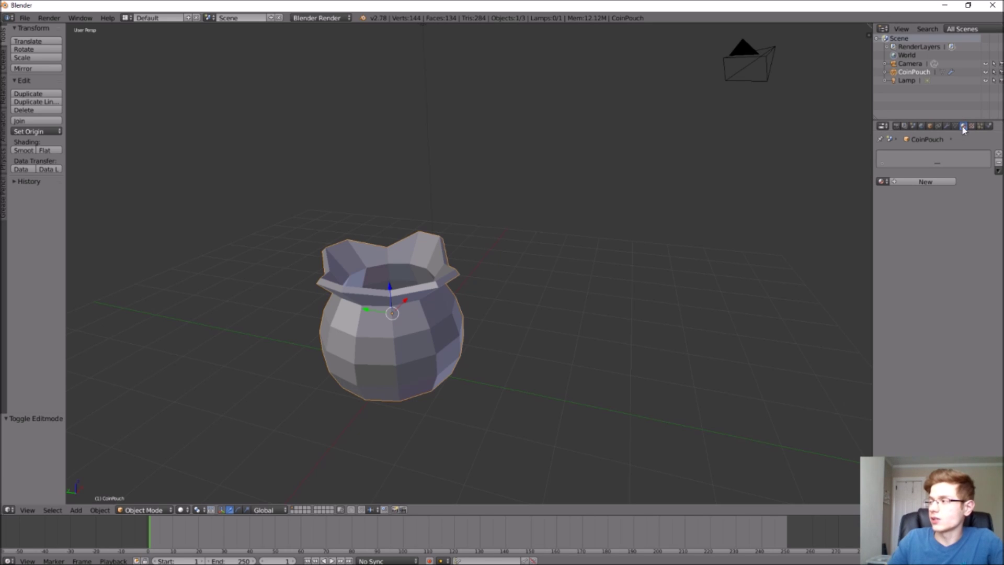
click(918, 181)
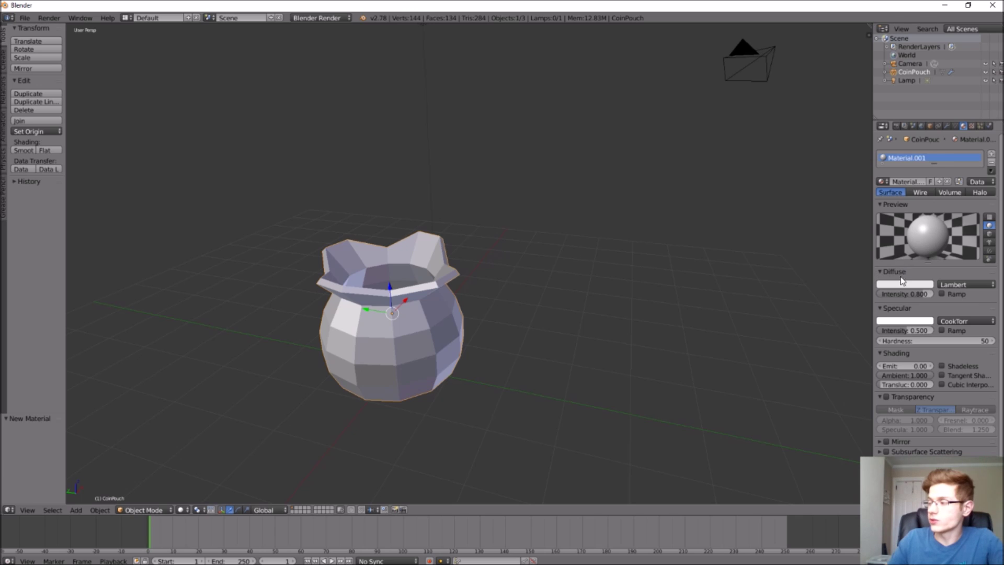
click(920, 283)
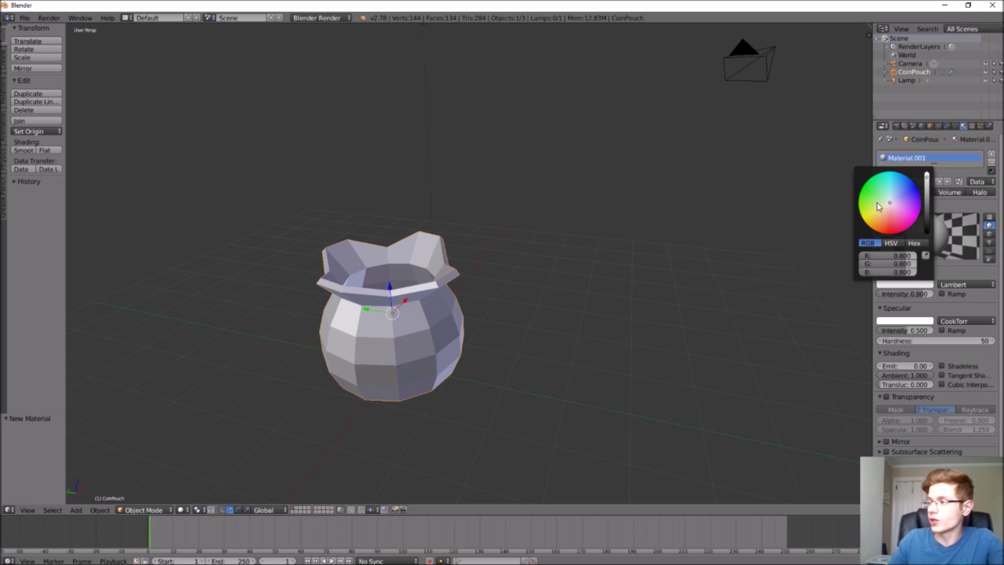
click(874, 220)
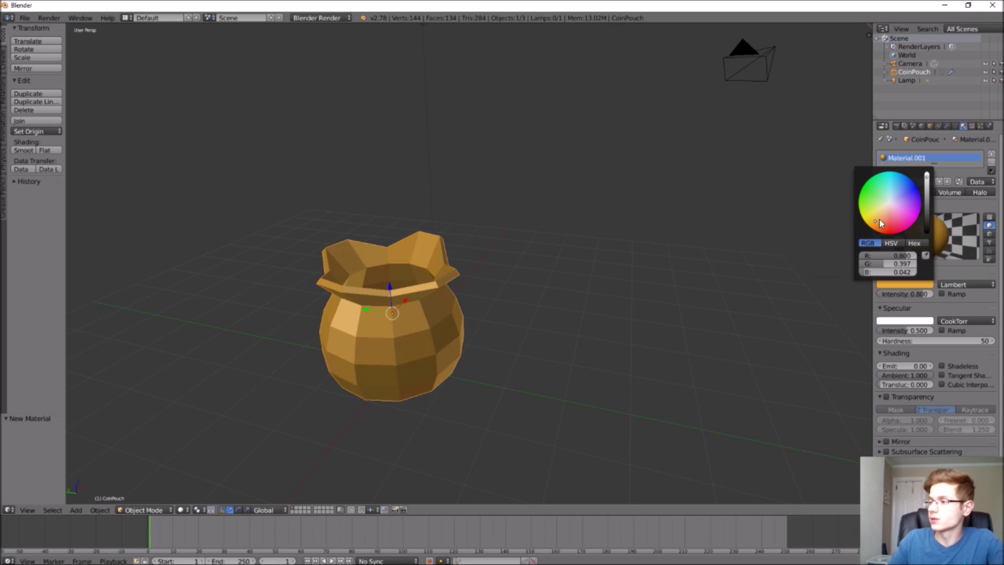
click(928, 207)
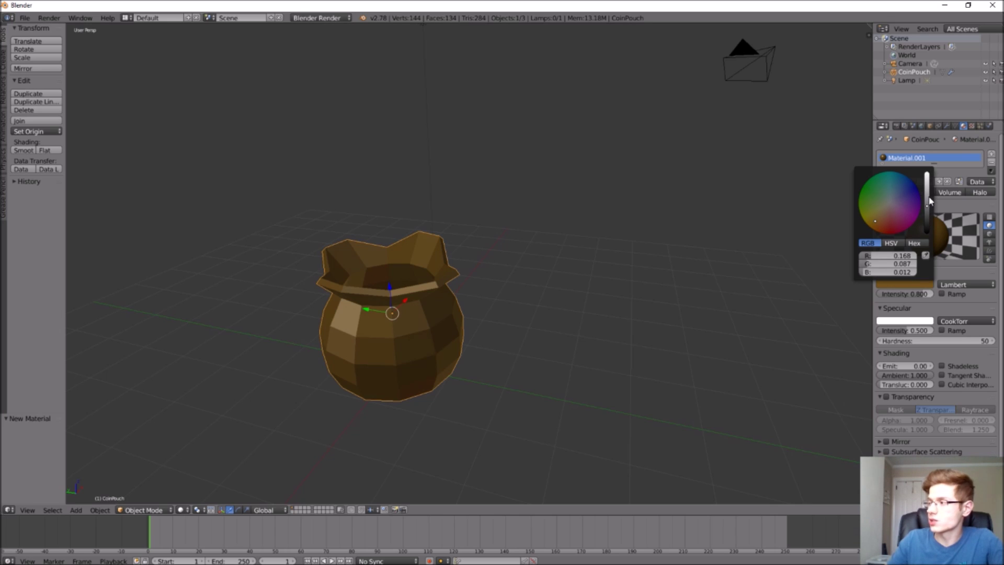
click(929, 199)
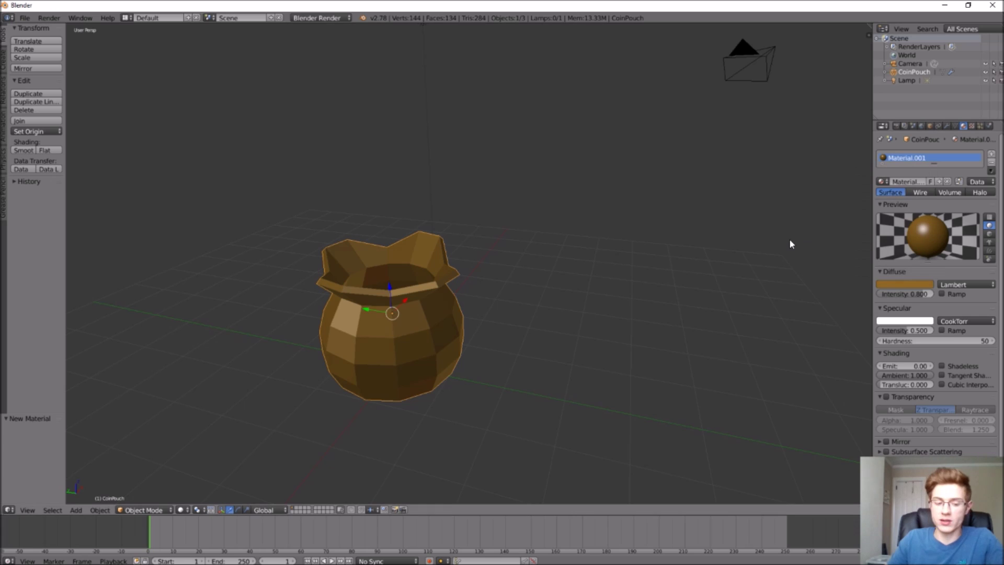
key(a)
middle_drag(603, 321, 572, 346)
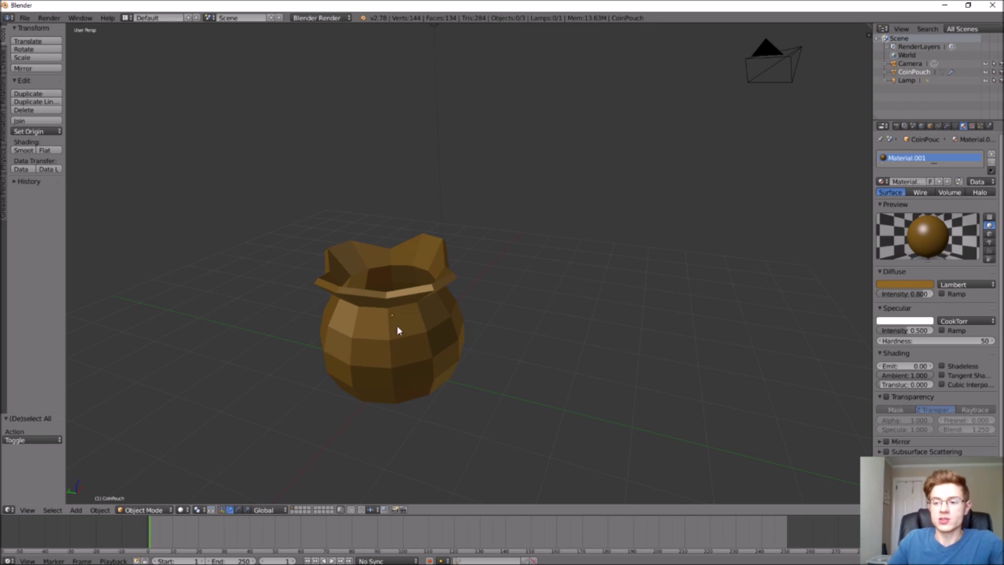
Add a torus to the scene.
click(76, 509)
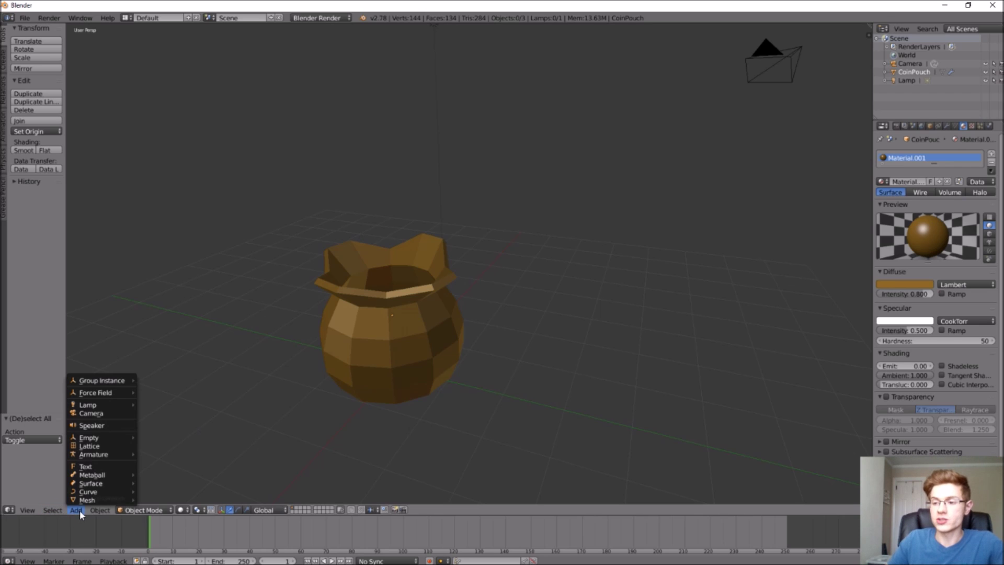
mouse_move(85, 500)
click(157, 479)
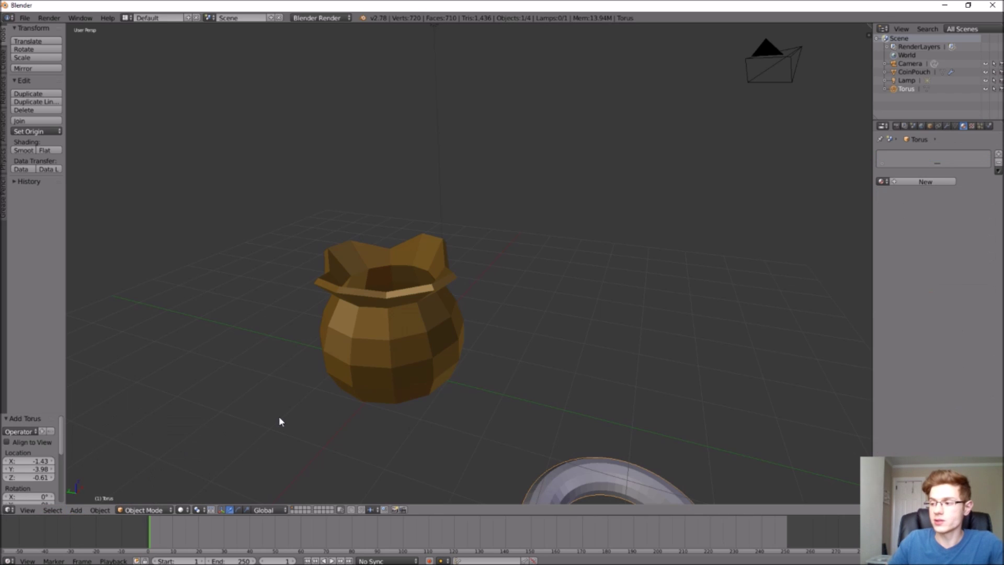
scroll(505, 430, down, 4)
middle_drag(504, 442, 549, 425)
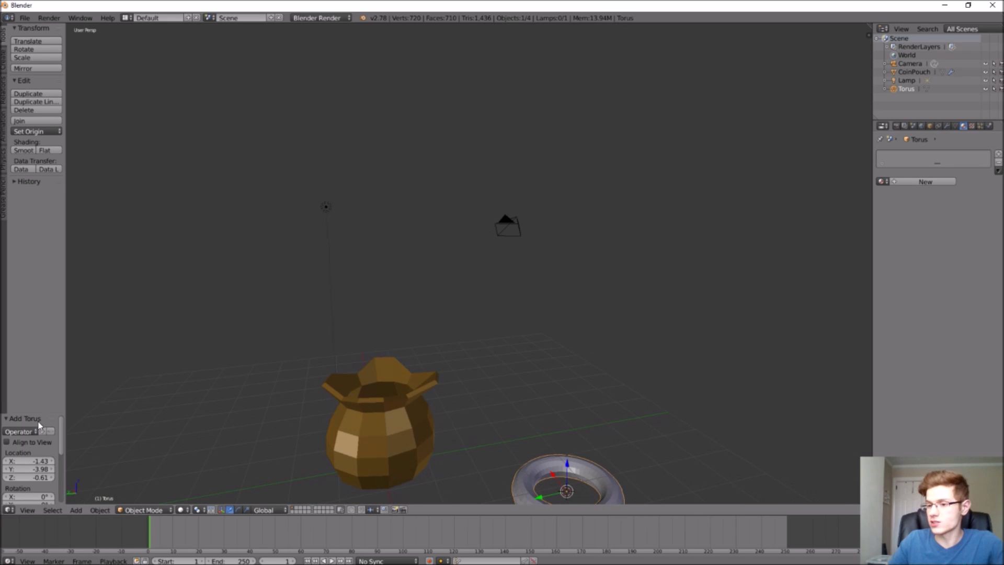
Set the torus location to X 0, Y 0, then raise Z from 1 to about 1.48.
click(39, 461)
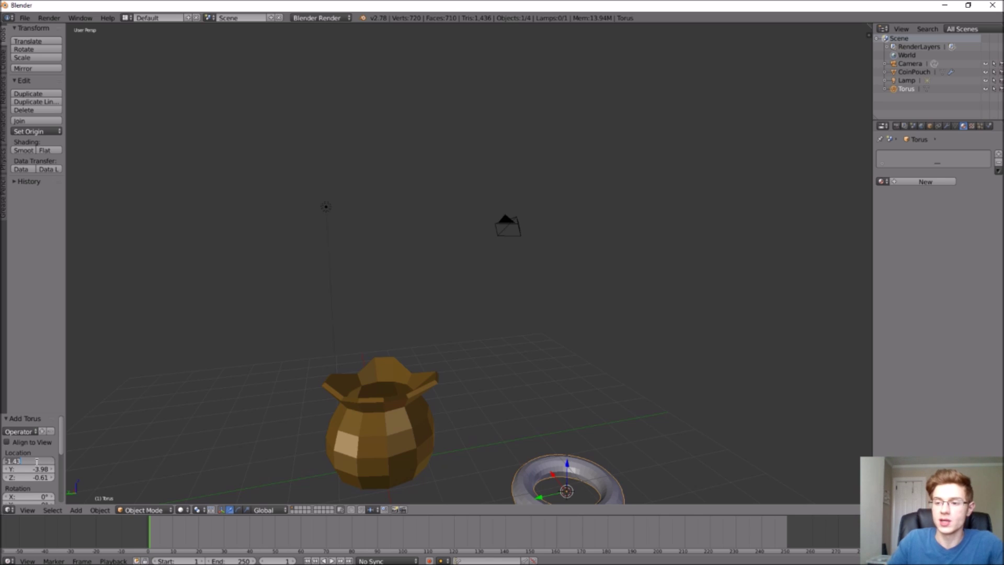
text(0)
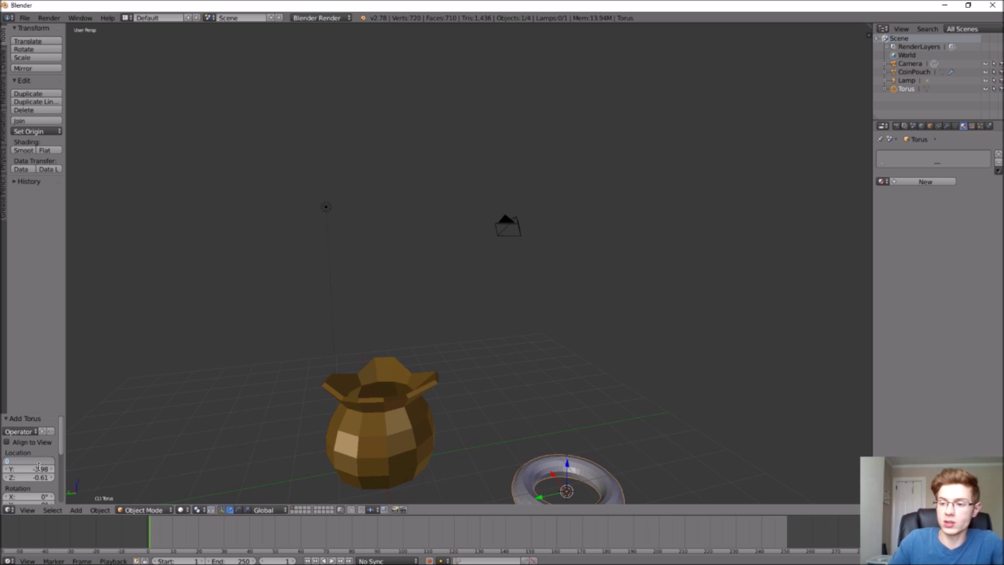
key(Return)
click(39, 468)
text(0)
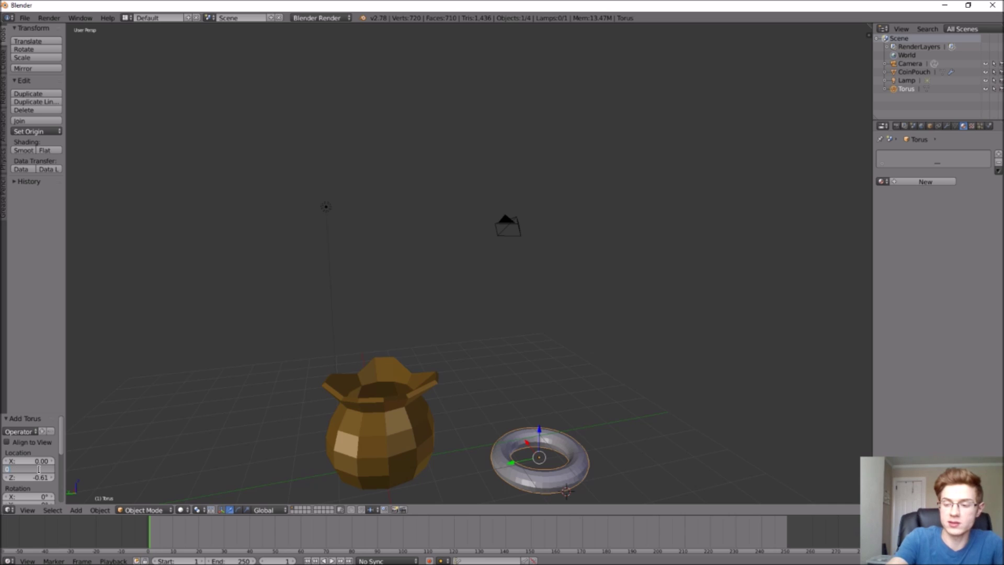
key(Return)
click(38, 477)
text(1)
key(Return)
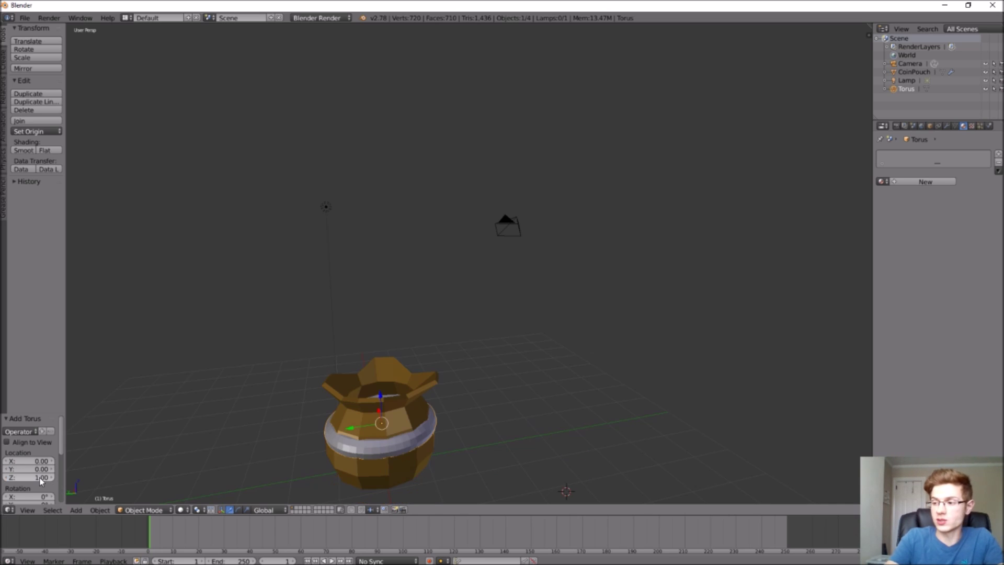
drag(28, 477, 65, 476)
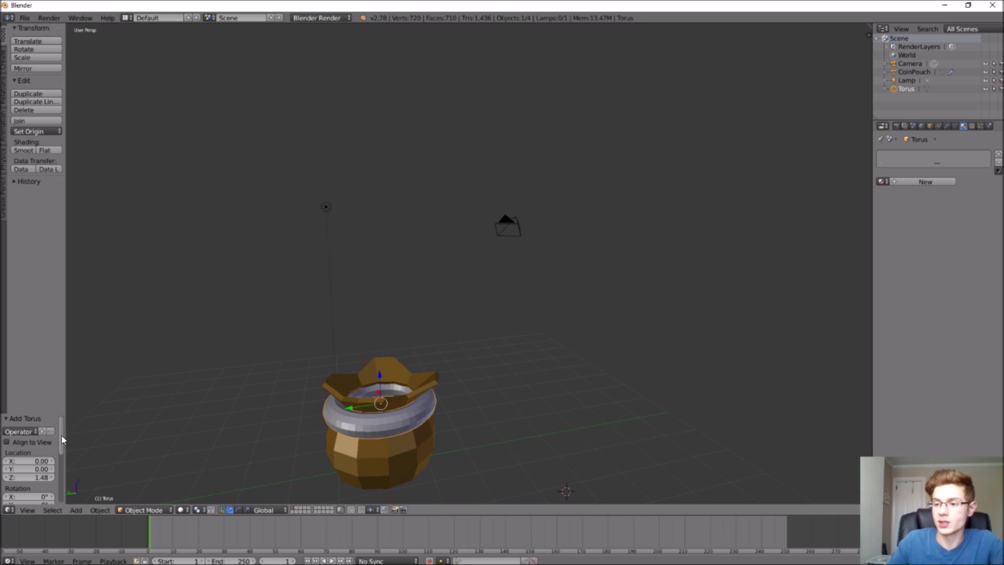
scroll(62, 441, down, 1)
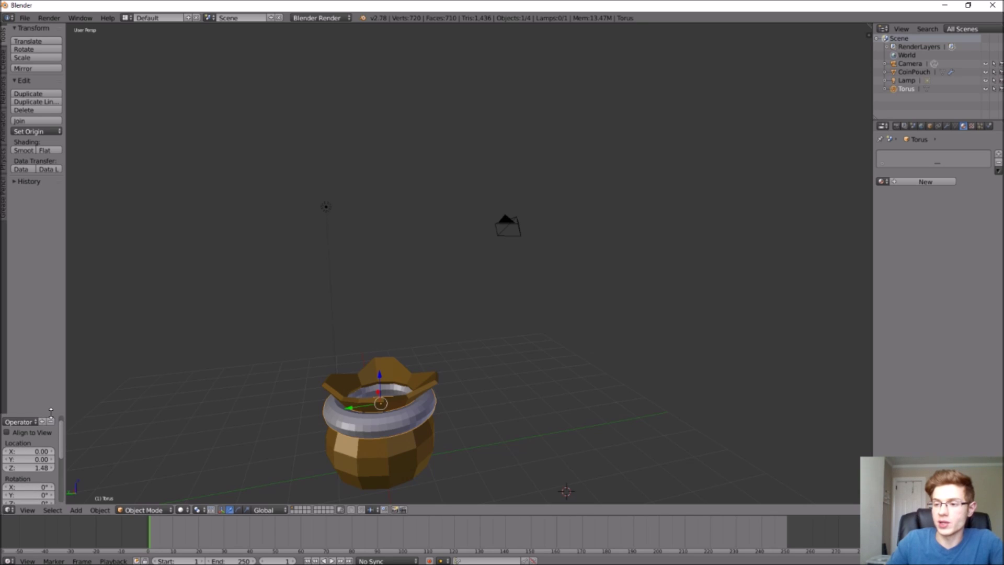
drag(51, 411, 36, 300)
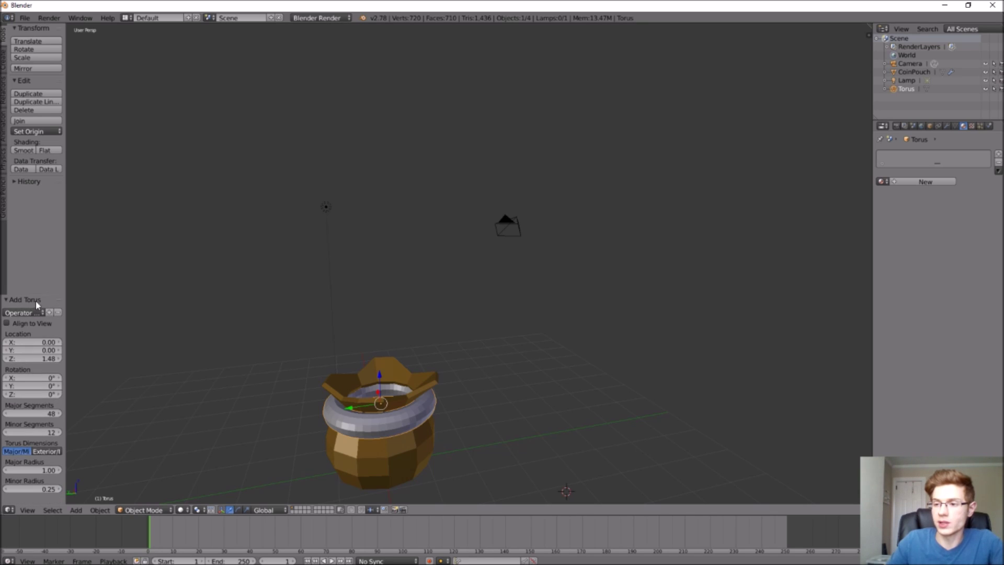
Give the torus 12 major segments and 12 minor segments.
click(42, 413)
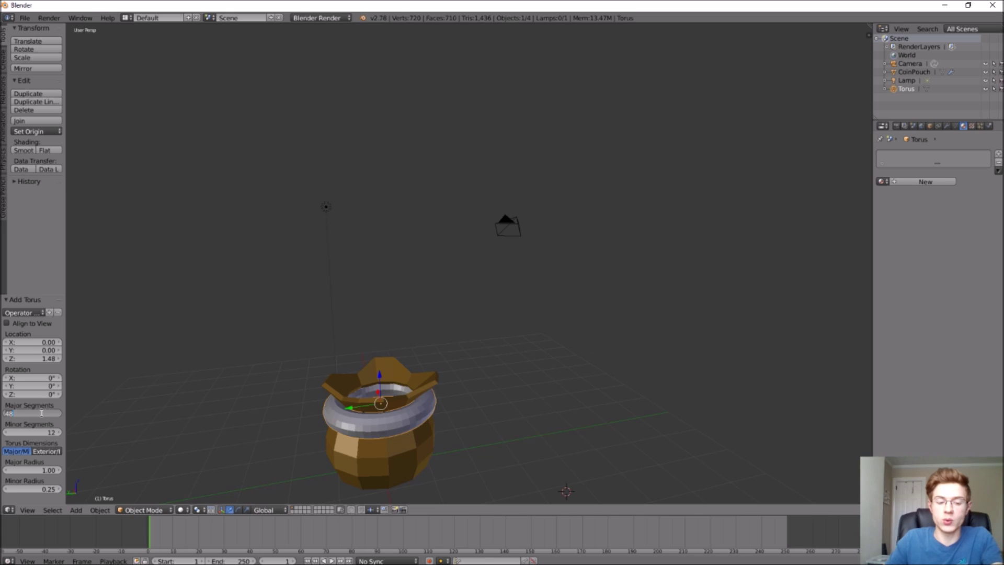
text(12)
key(Return)
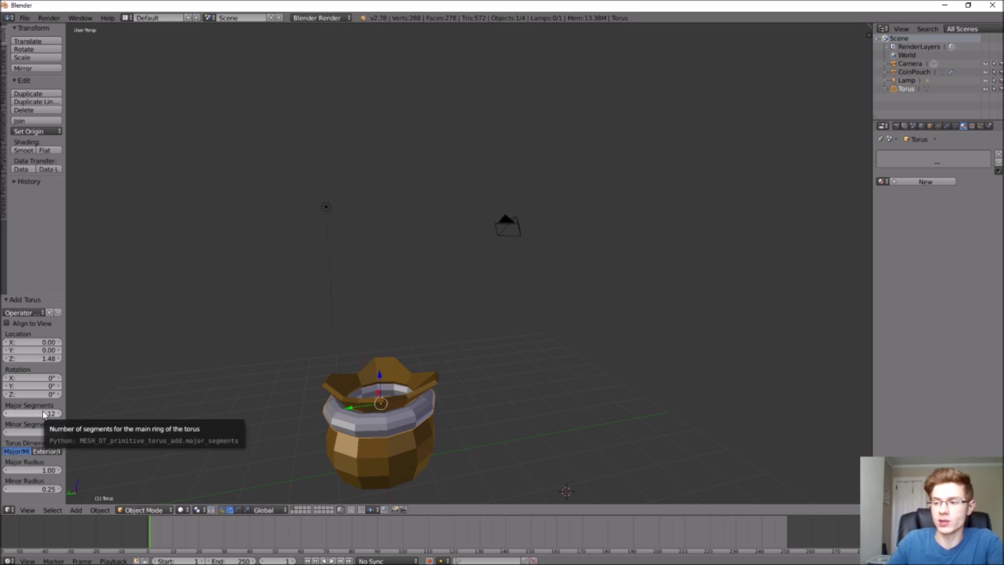
click(51, 431)
text(12)
key(Return)
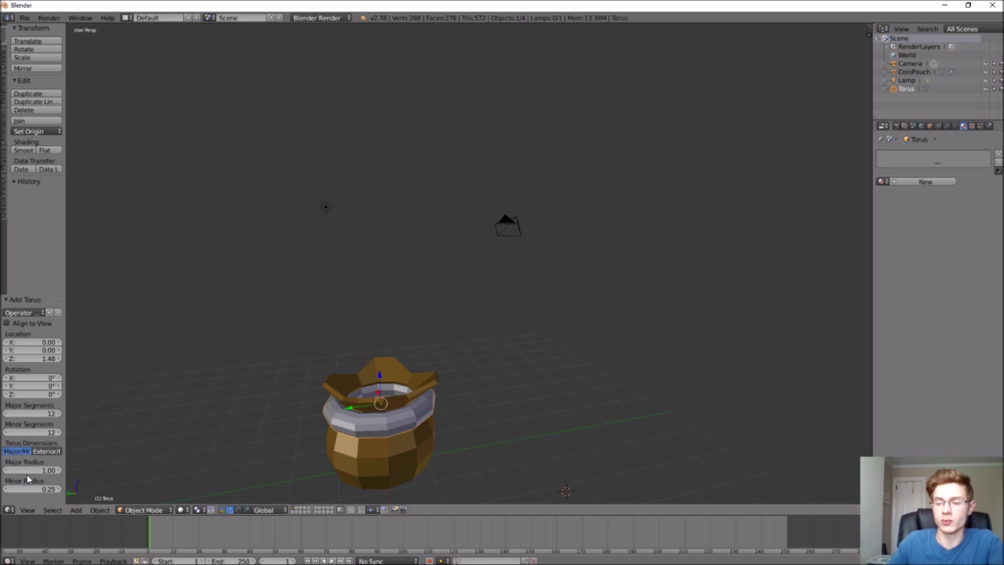
Set the torus minor radius to 0.10 and major radius to 1.00, and raise it to Z 1.63.
click(8, 489)
drag(8, 490, 6, 490)
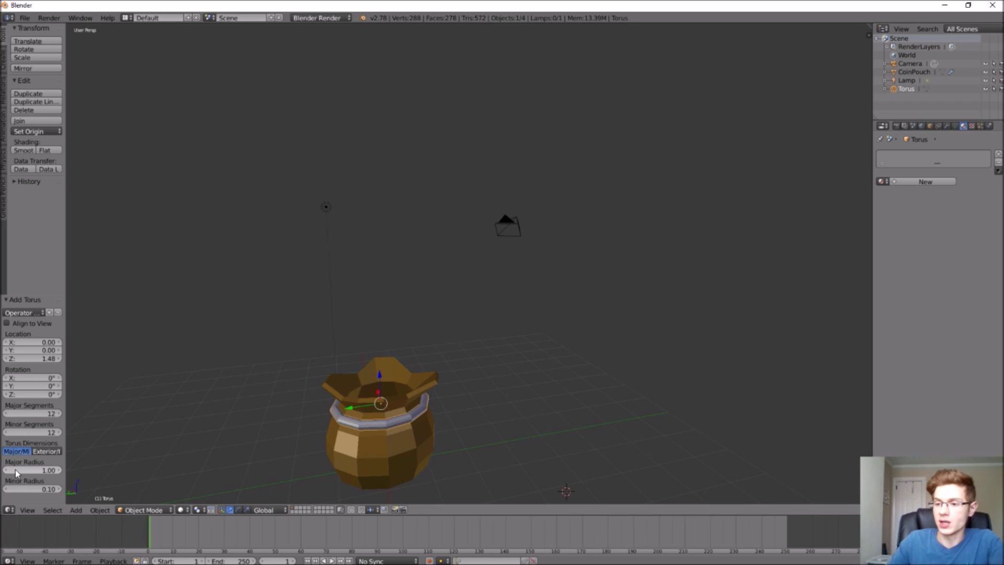
drag(54, 471, 5, 475)
click(5, 474)
click(6, 475)
click(57, 470)
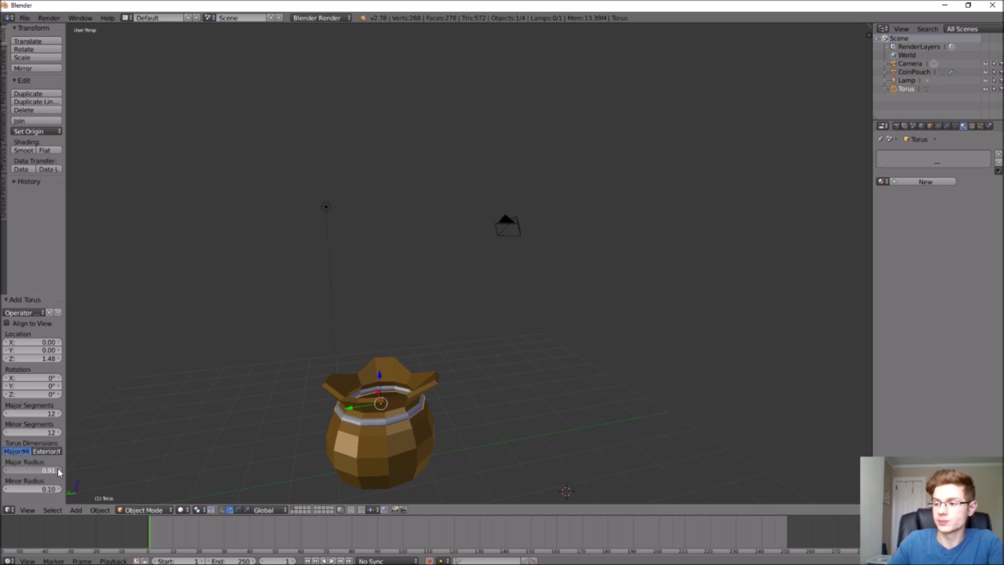
text(1)
key(Return)
mouse_move(188, 457)
middle_down()
mouse_move(190, 437)
mouse_move(189, 446)
middle_up()
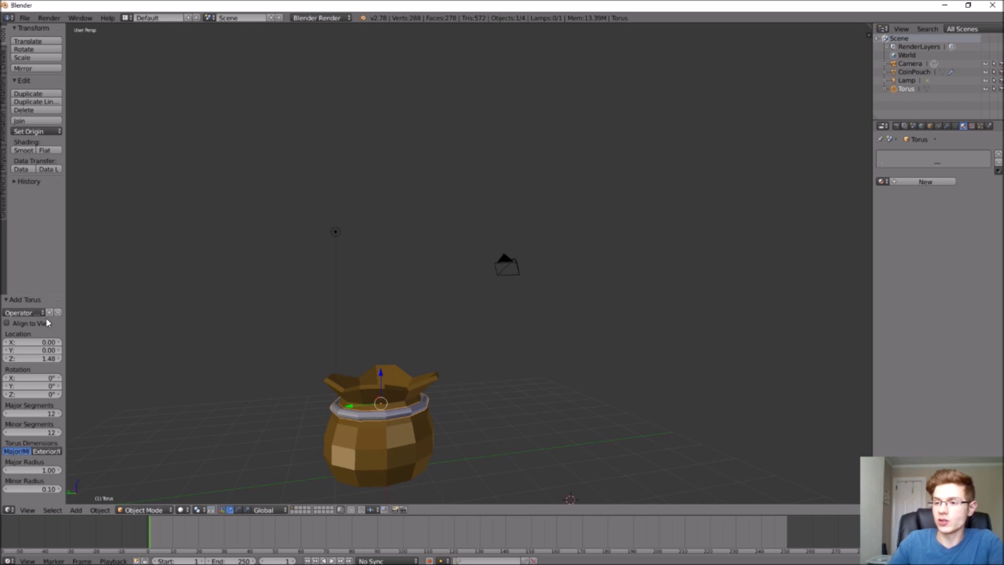
drag(58, 359, 205, 360)
middle_drag(206, 365, 275, 481)
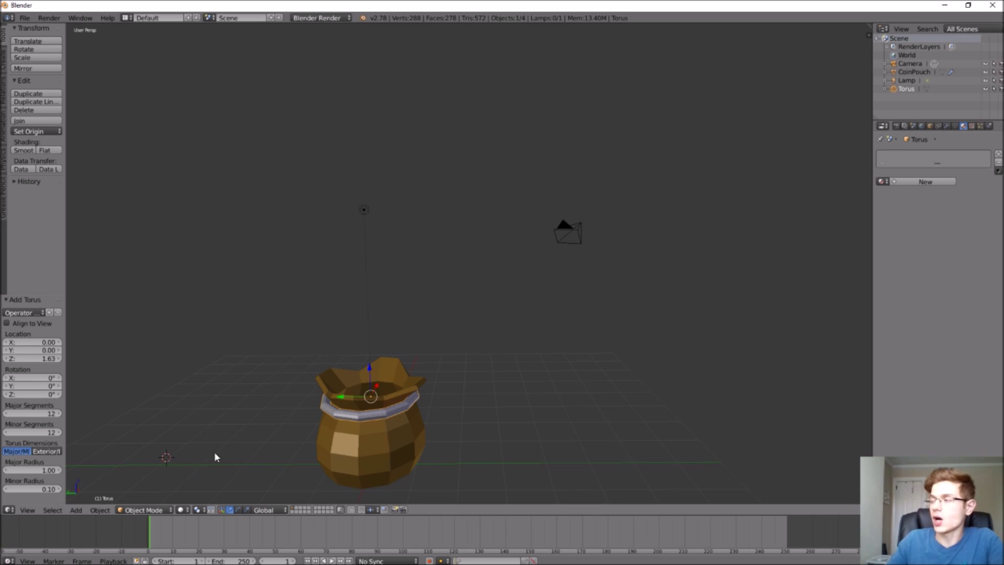
Rename the Torus object to 'Chord' in the Outliner.
double_click(906, 90)
key(BackSpace)
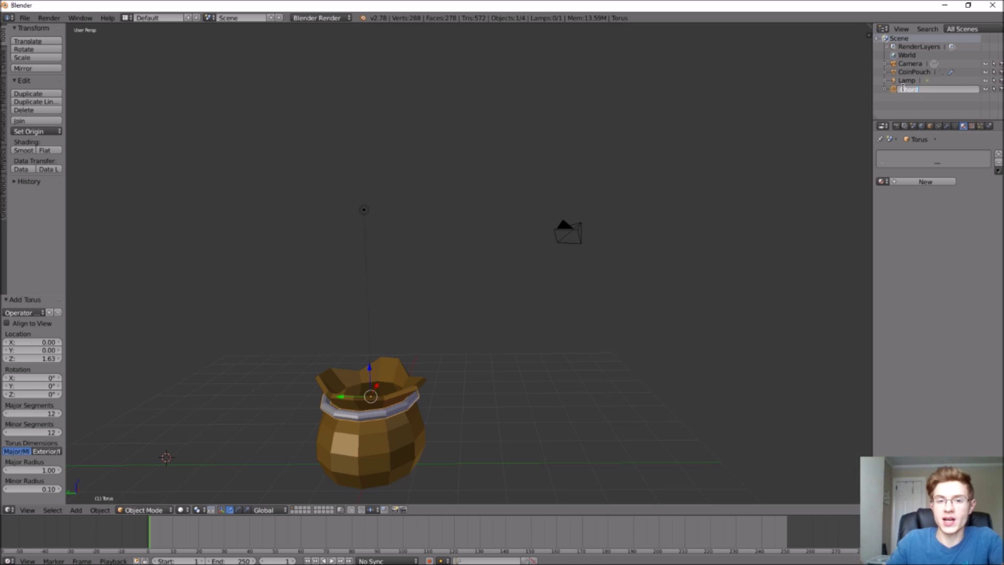
text(Chord)
key(Return)
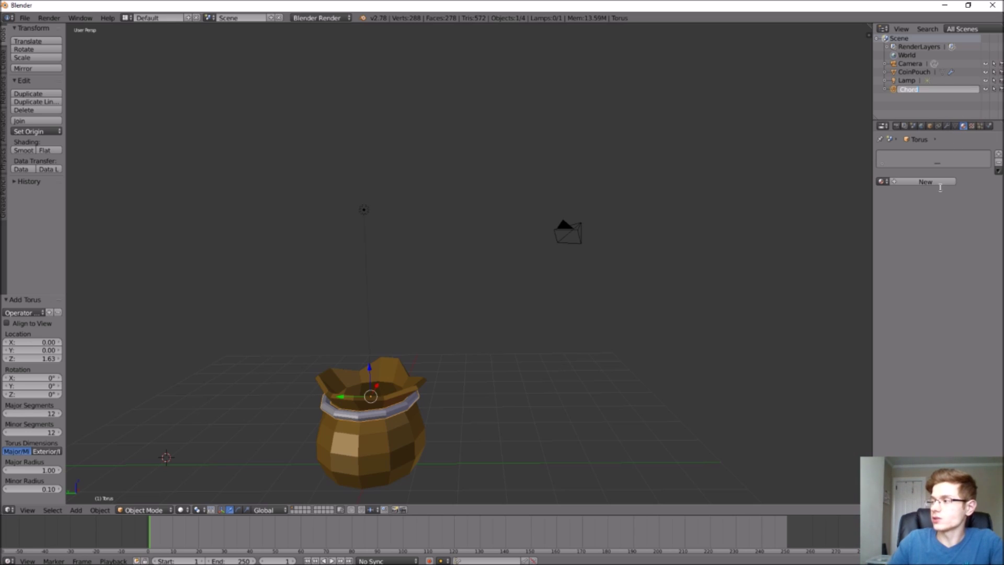
Give Chord a new material with a dark grey diffuse colour.
click(925, 182)
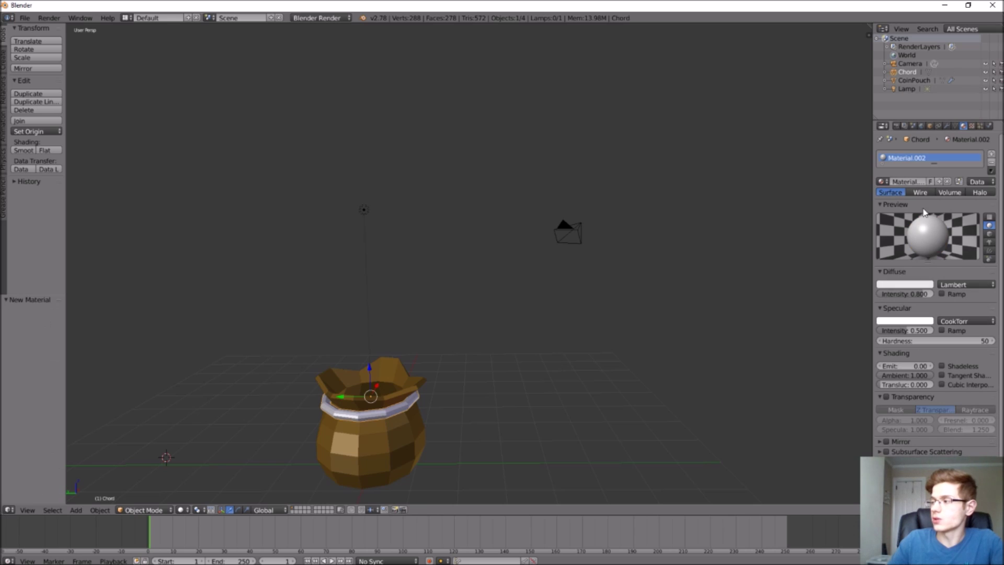
click(921, 284)
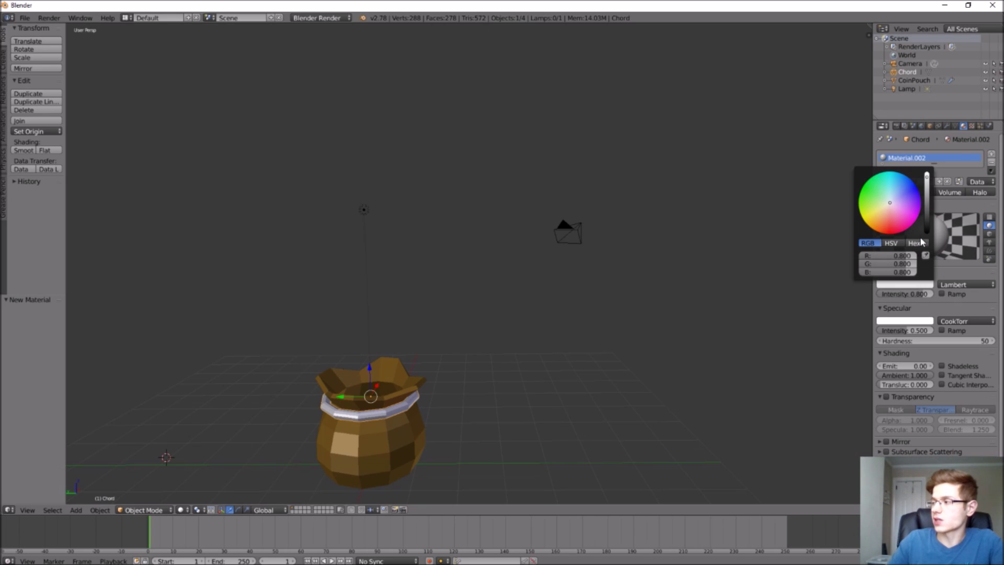
click(929, 211)
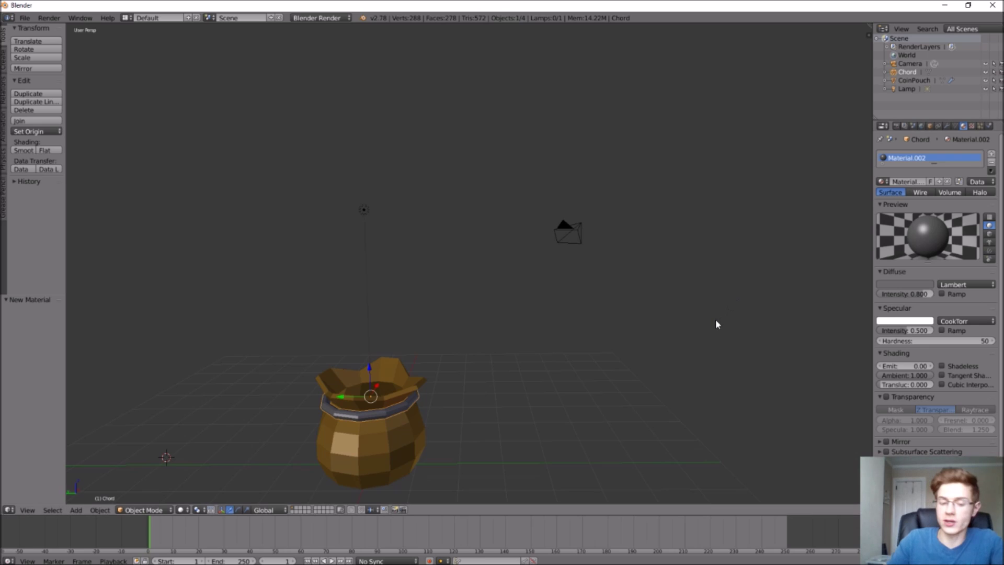
key(a)
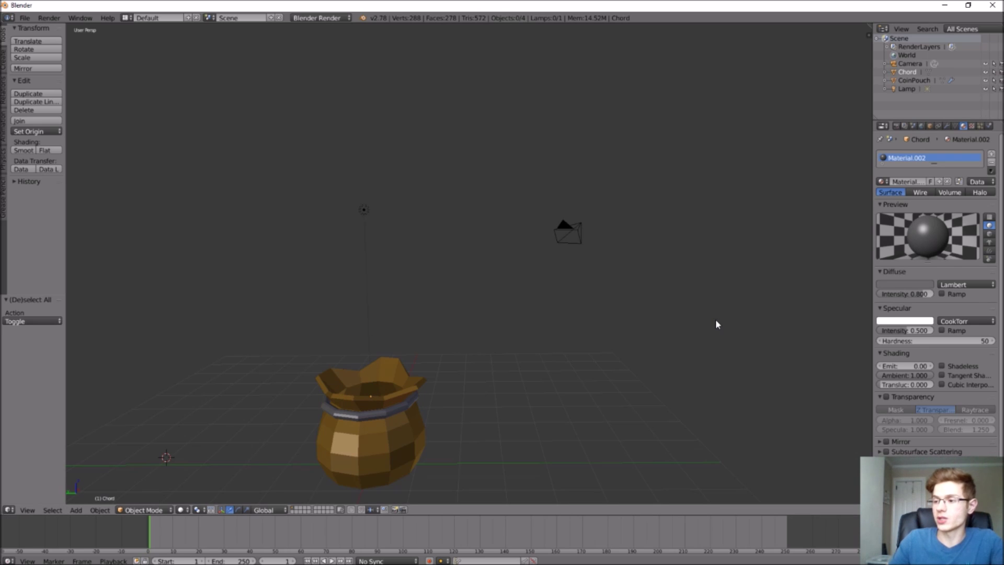
middle_drag(716, 324, 448, 491)
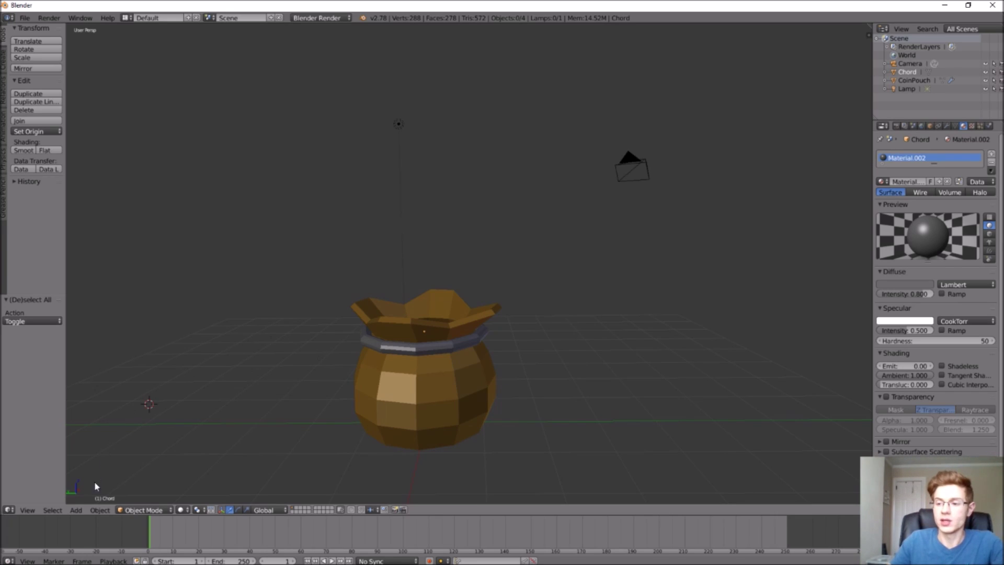
Add a 12-vertex cylinder to the scene beside the pouch.
click(77, 511)
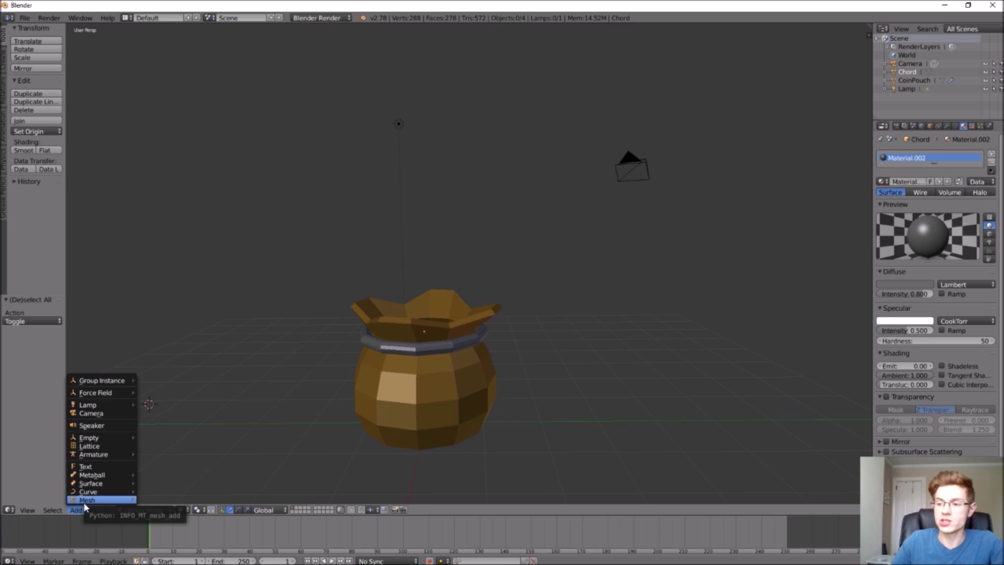
mouse_move(93, 500)
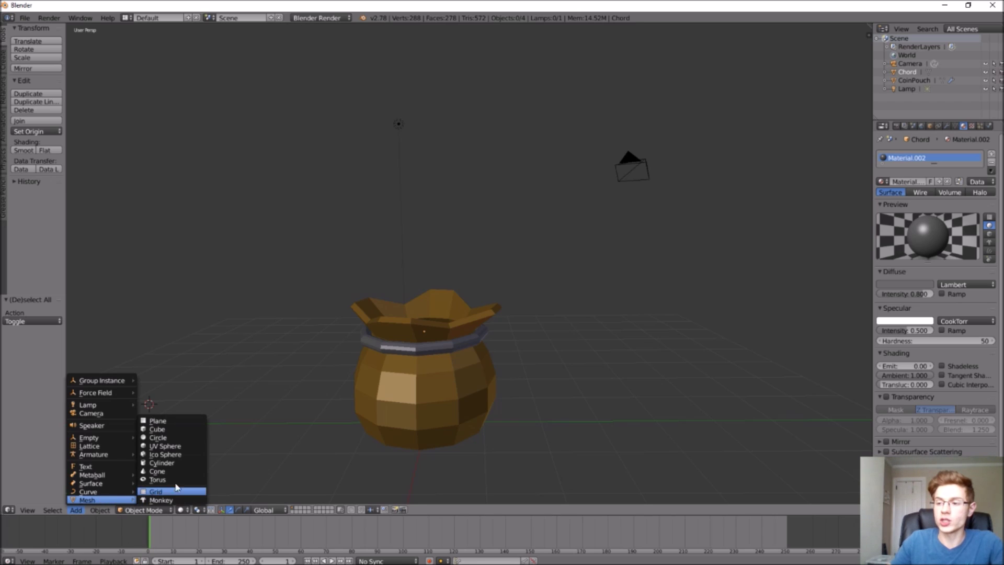
click(184, 465)
middle_drag(250, 370, 237, 384)
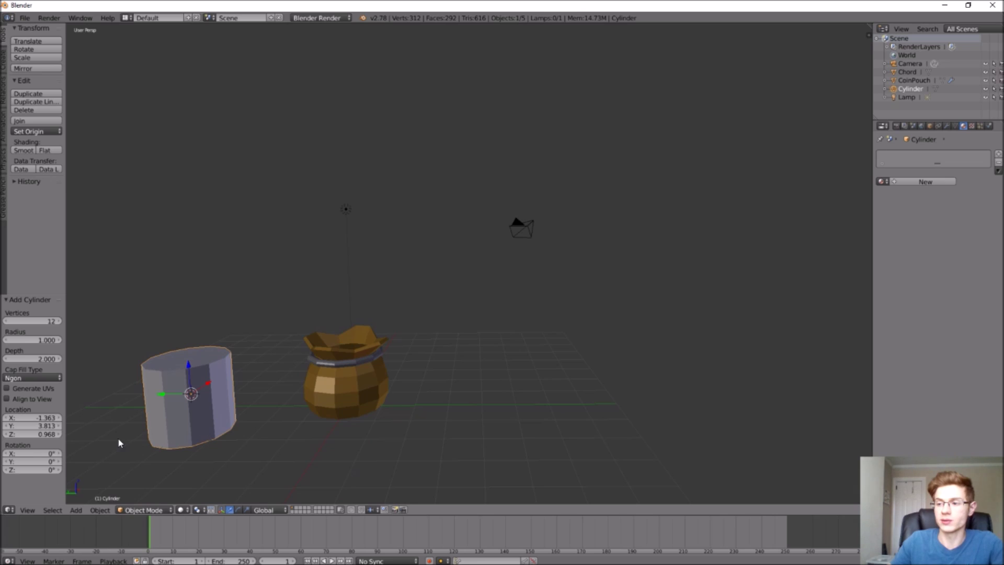
scroll(118, 443, up, 3)
In Edit Mode, scale the cylinder to 0.310 and press its top face down into a thin disc.
click(144, 510)
click(148, 484)
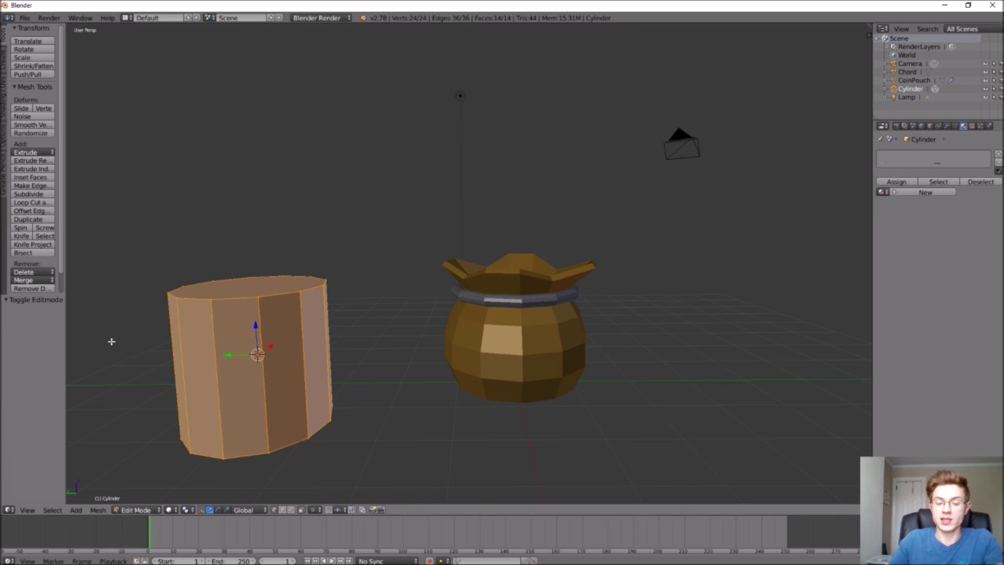
key(s)
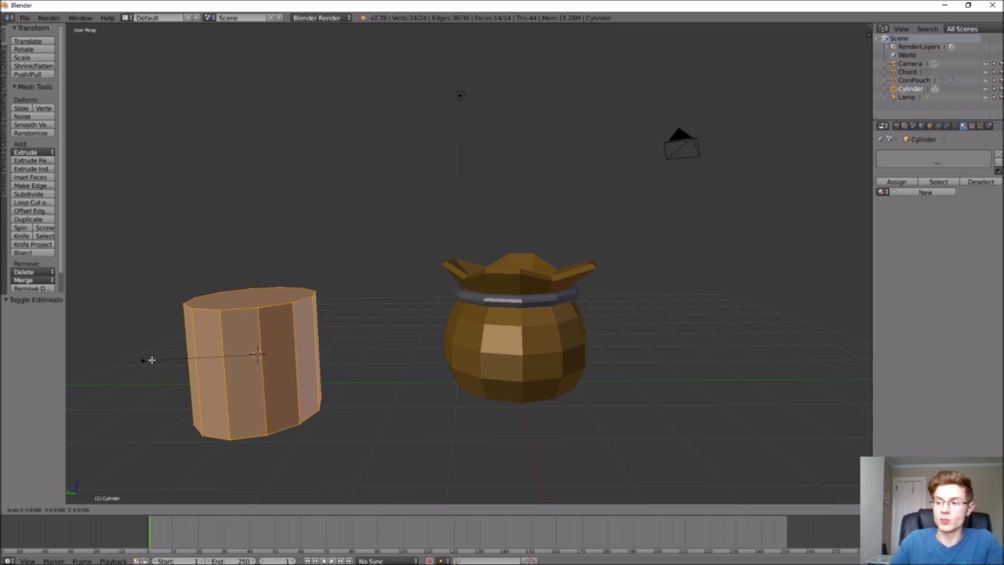
click(216, 358)
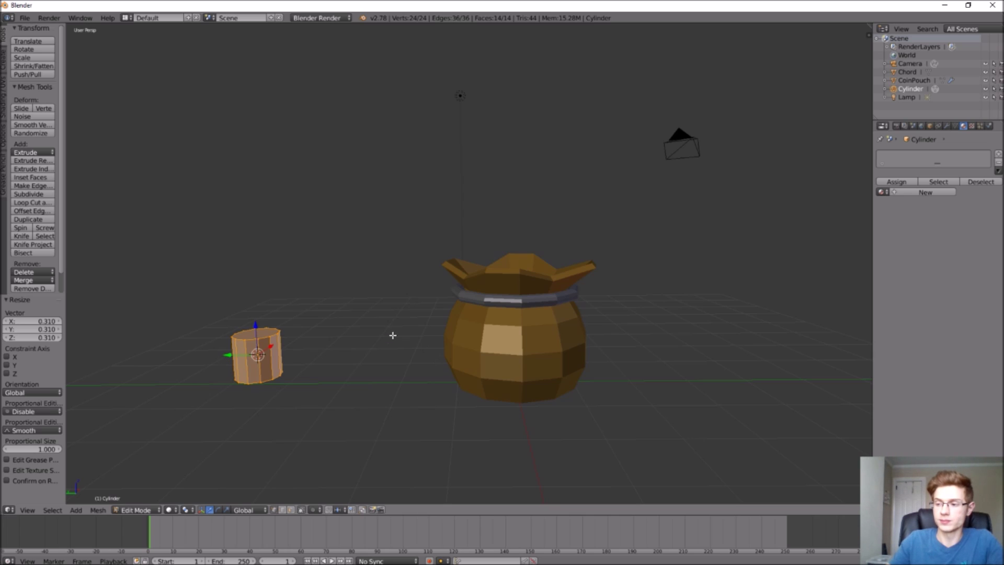
right_click(305, 303)
drag(254, 305, 255, 339)
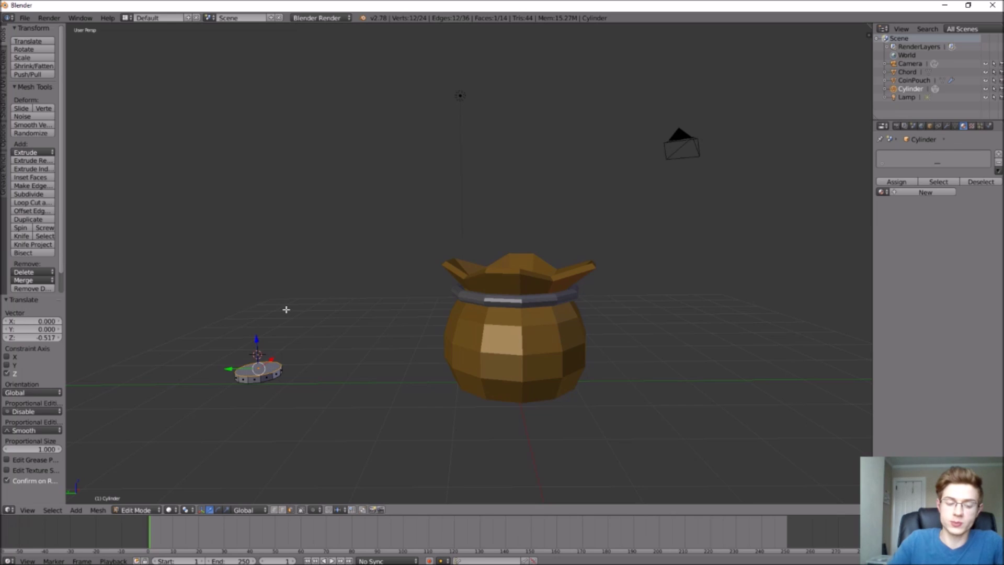
key(a)
scroll(220, 386, up, 4)
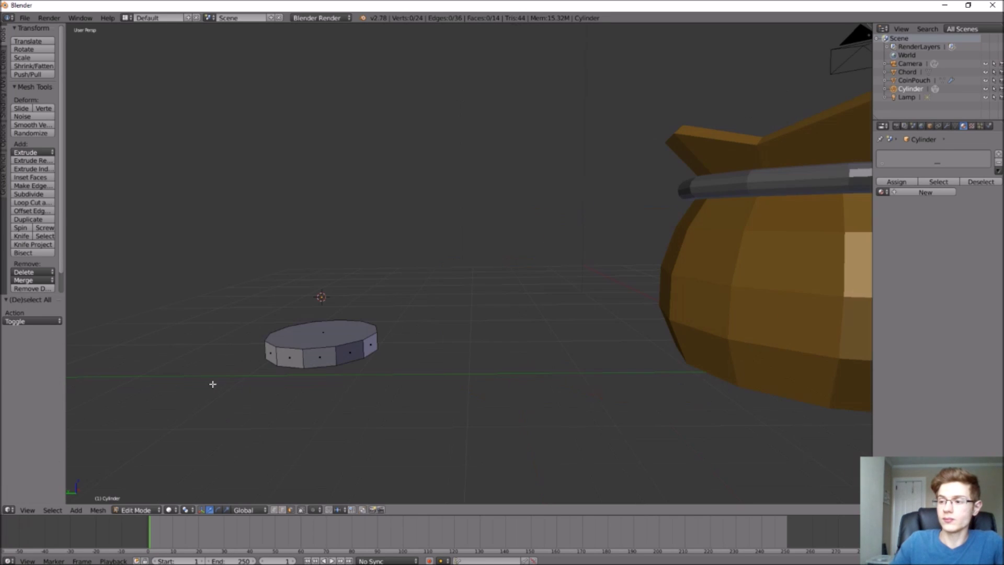
key(KP_8)
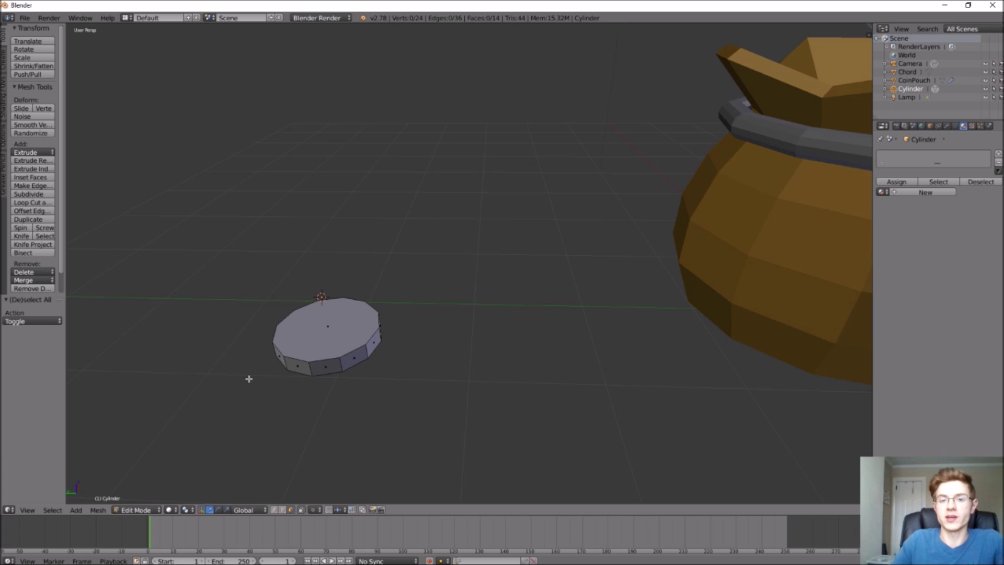
Inset the coin's top face by 0.1.
right_click(344, 322)
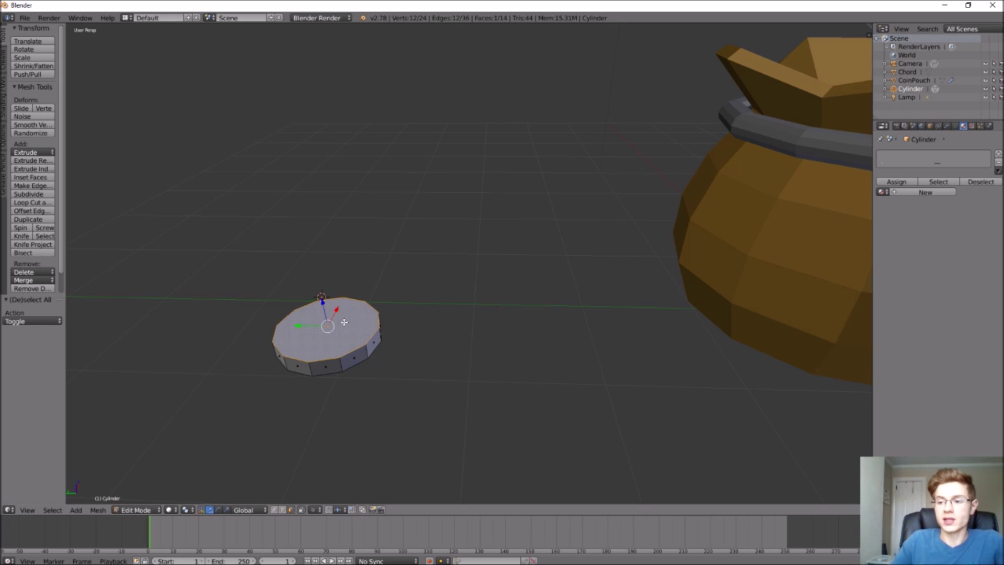
click(98, 509)
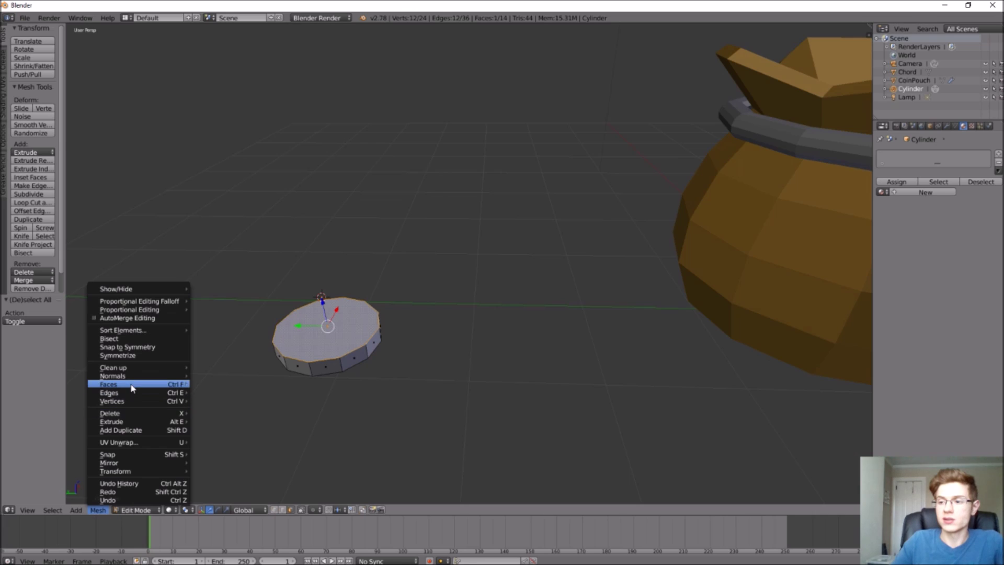
mouse_move(131, 384)
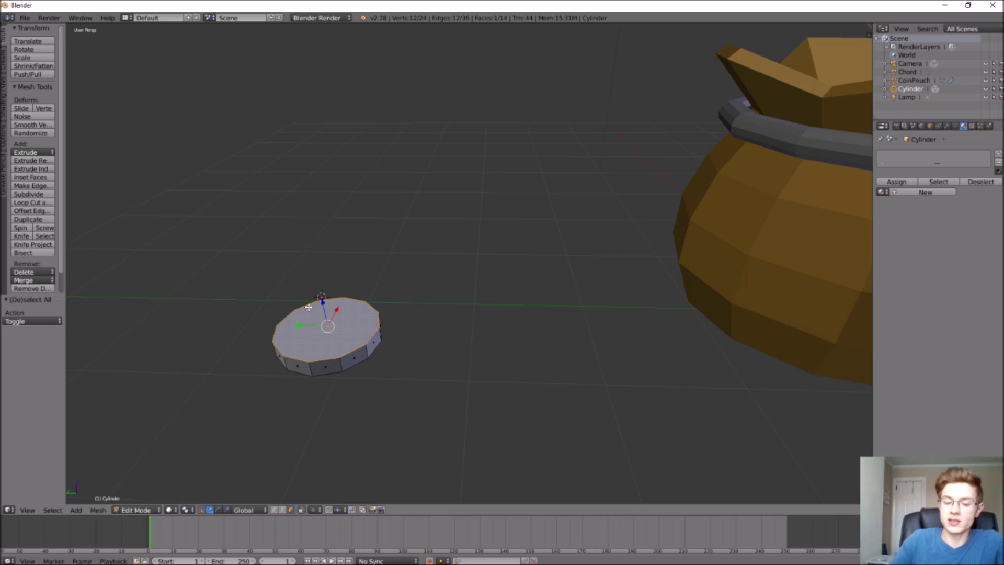
key(i)
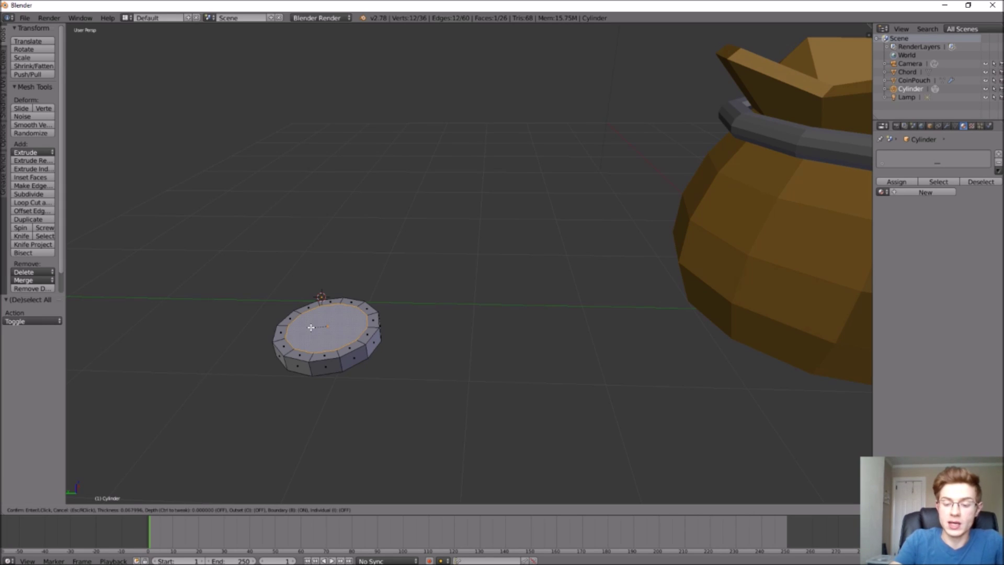
text(.1)
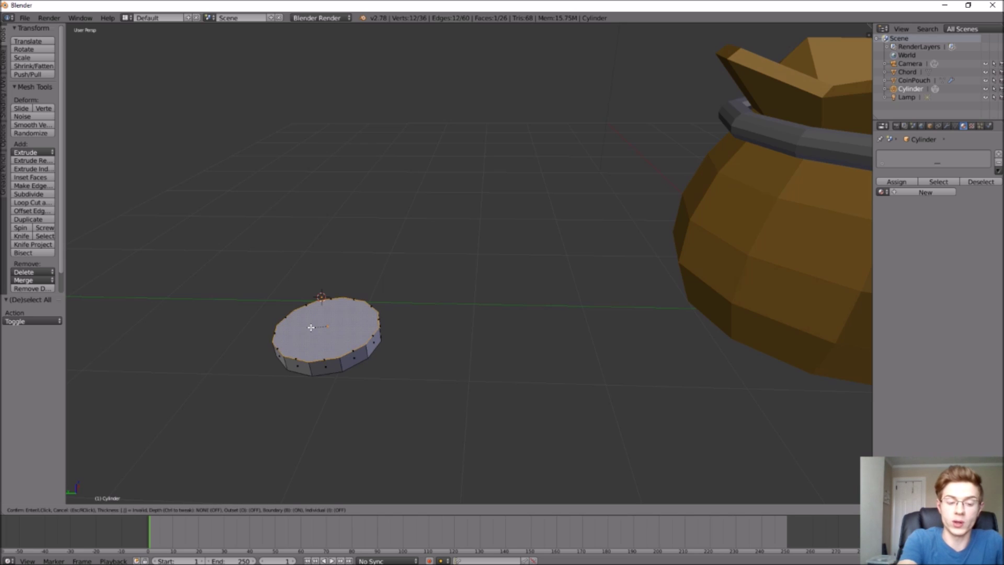
key(Return)
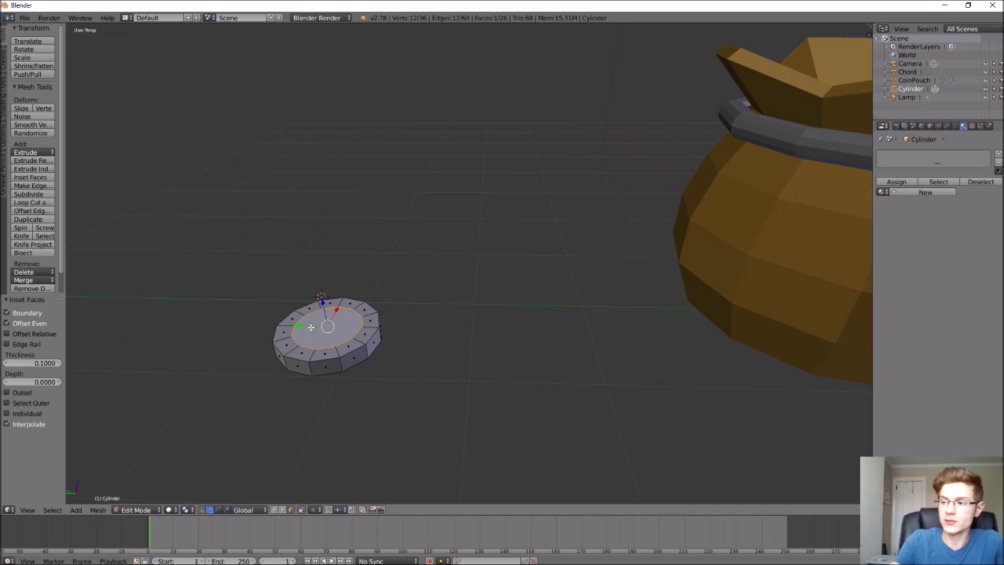
Inset the coin's bottom face by 0.1.
middle_drag(324, 340, 308, 318)
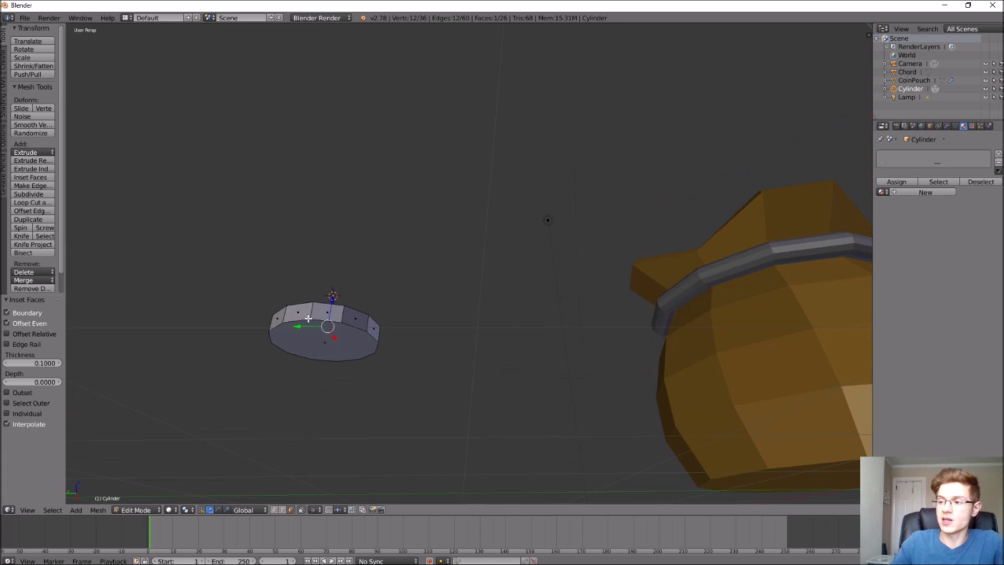
right_click(300, 343)
key(i)
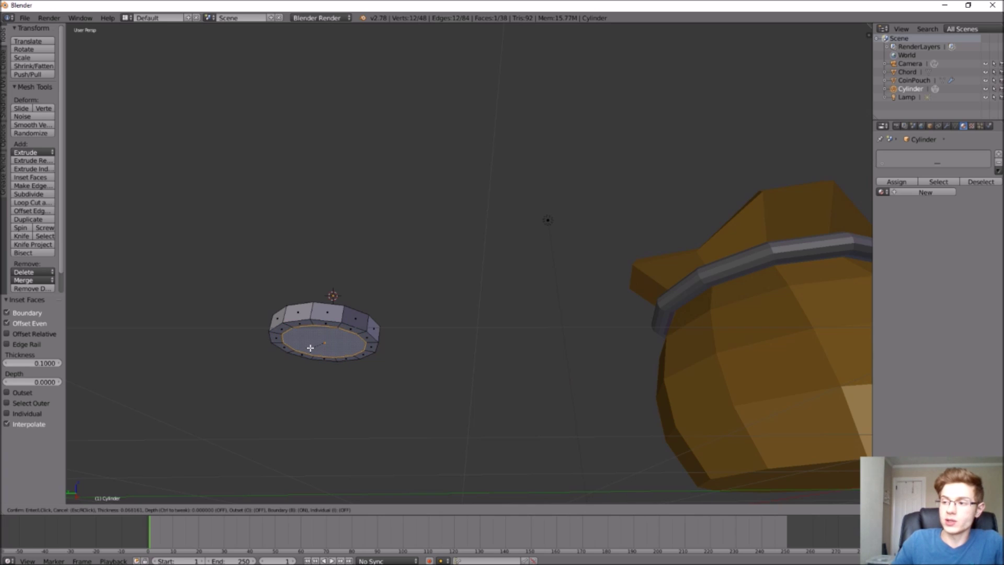
text(.1)
key(Return)
mouse_move(347, 235)
middle_down()
mouse_move(348, 259)
mouse_move(340, 247)
middle_up()
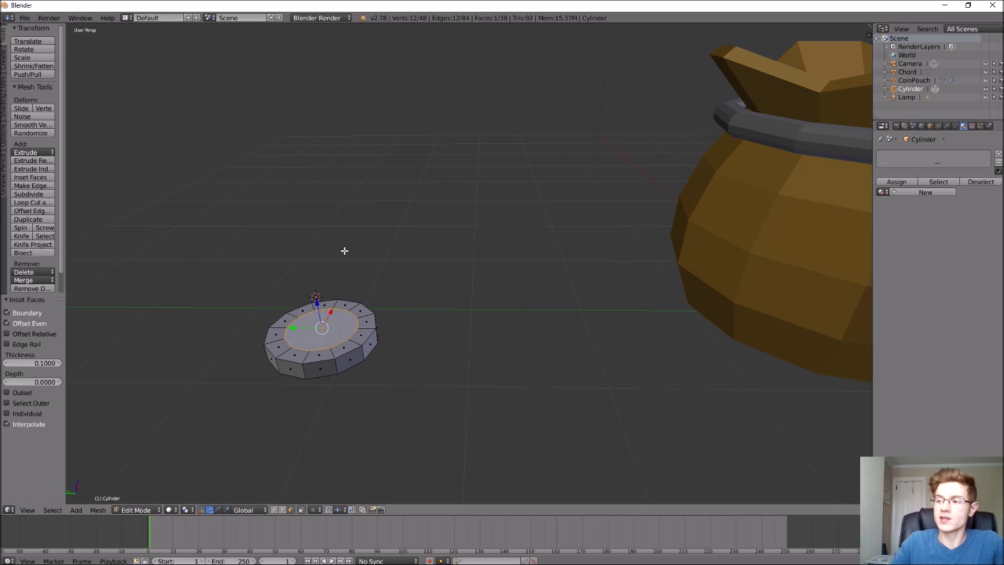
key(e)
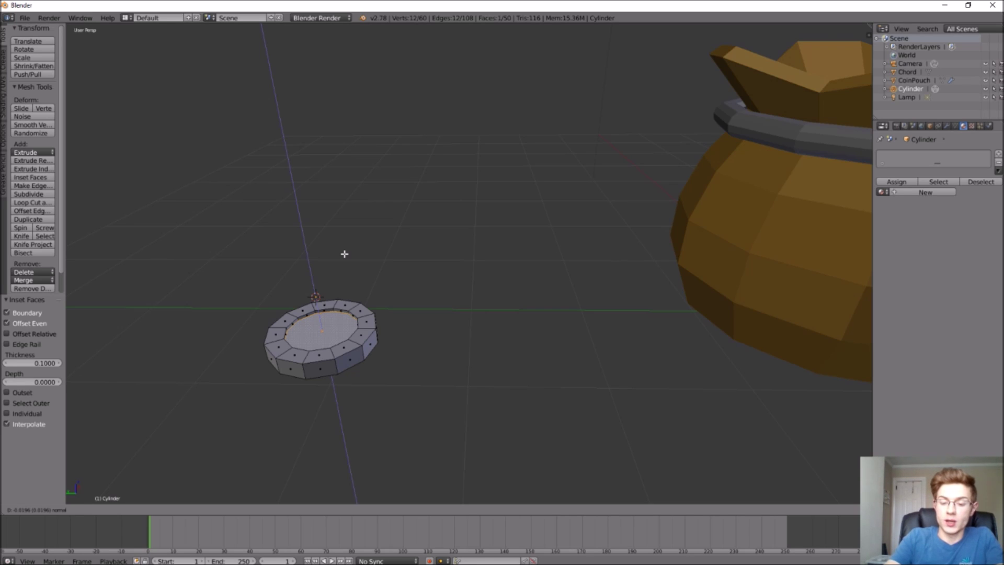
Extrude the coin's inner top face by -0.01 to sink it below the rim.
text(.01)
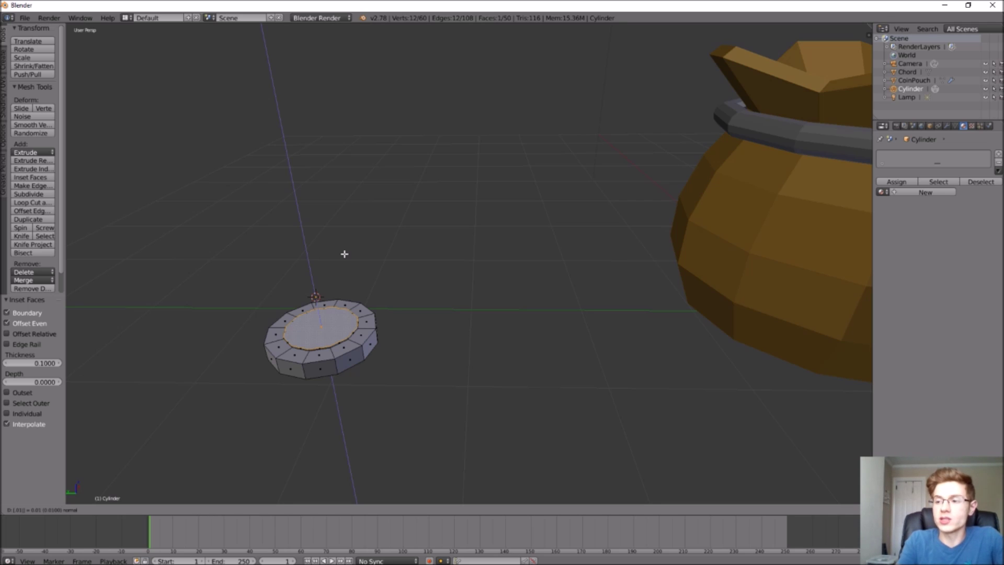
key(BackSpace)
key(BackSpace)
key(BackSpace)
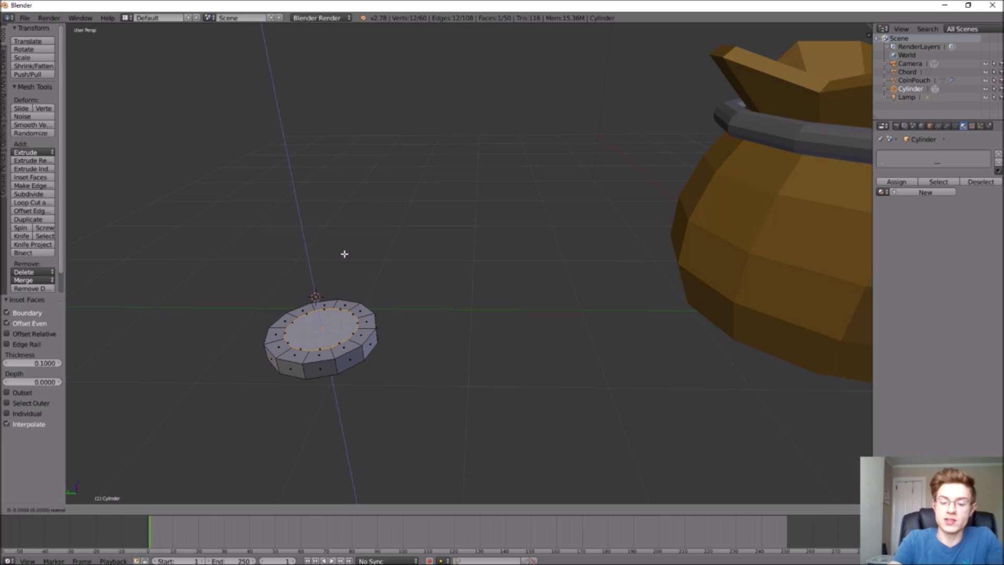
text(-.1)
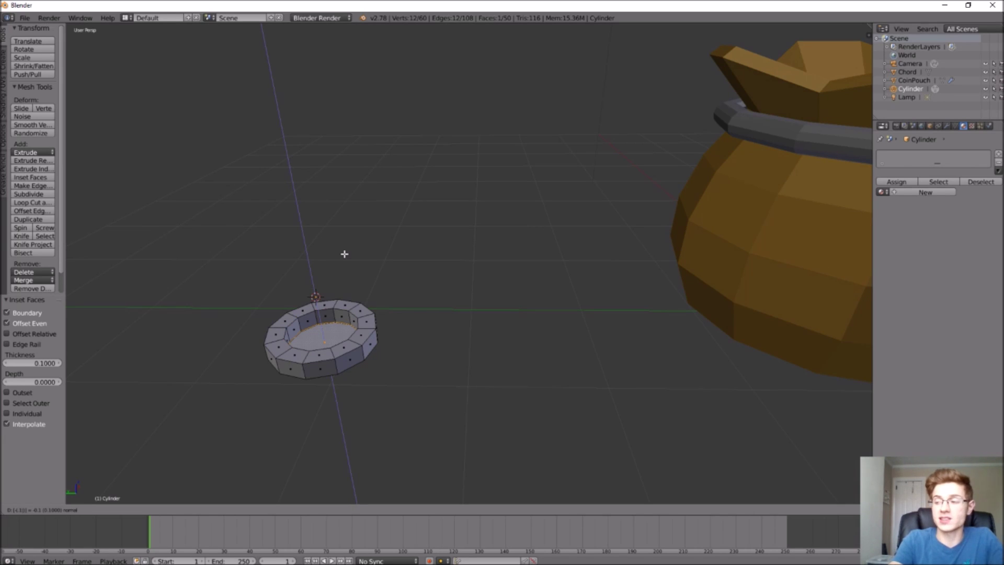
key(BackSpace)
key(BackSpace)
key(BackSpace)
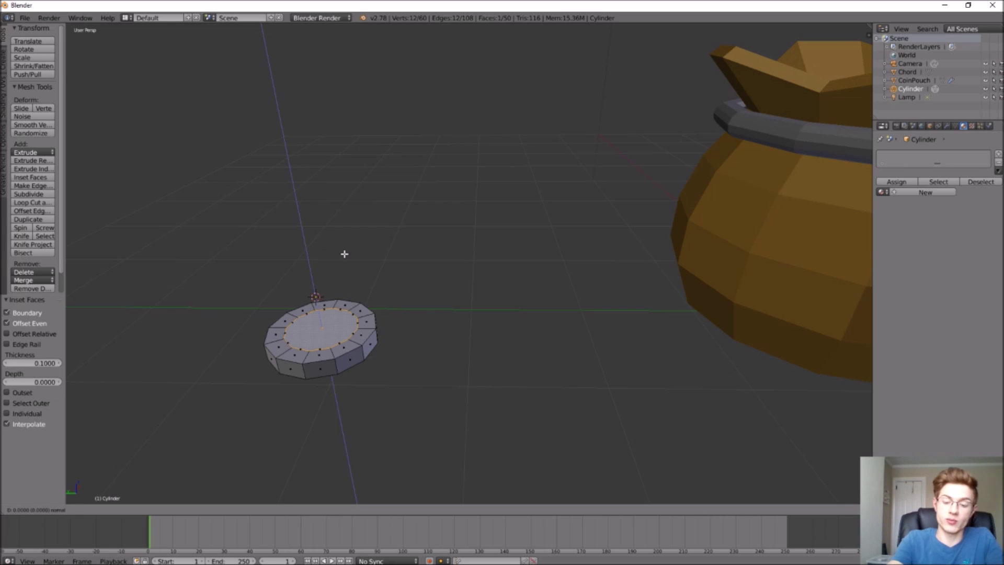
text(.01)
key(BackSpace)
key(BackSpace)
key(BackSpace)
text(-.01)
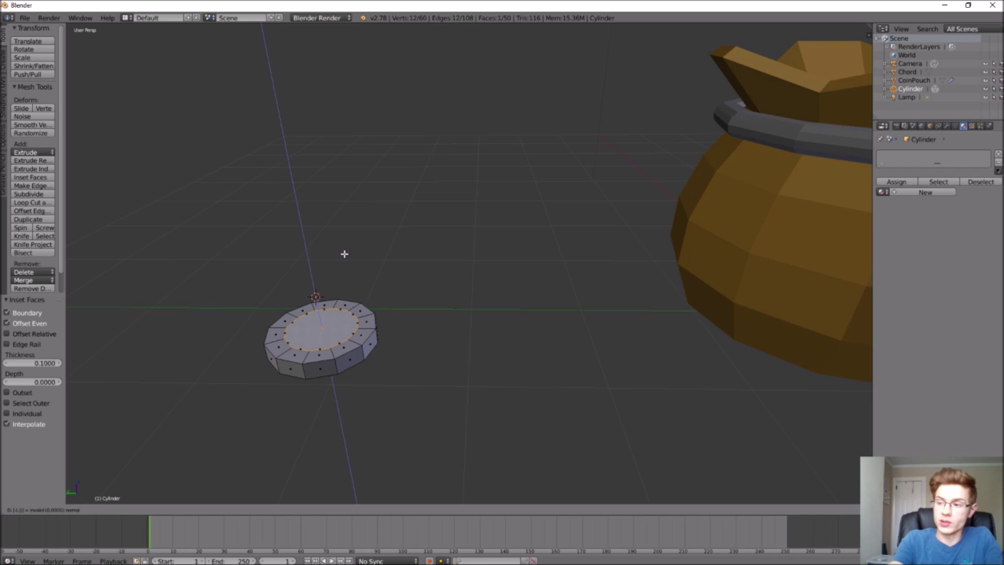
key(Return)
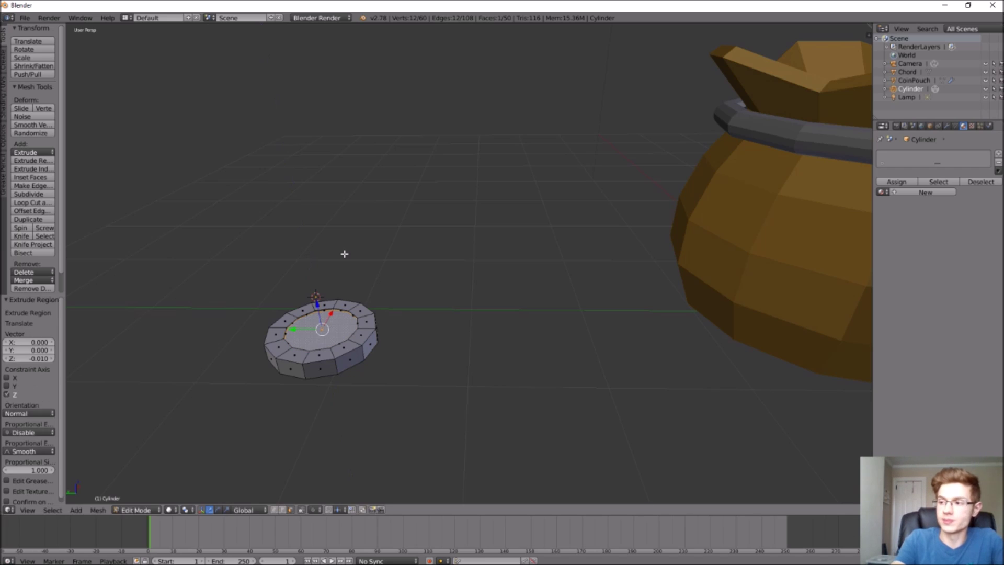
Extrude the coin's inner bottom face by -0.01, then deselect all.
middle_drag(386, 311, 324, 319)
right_click(303, 342)
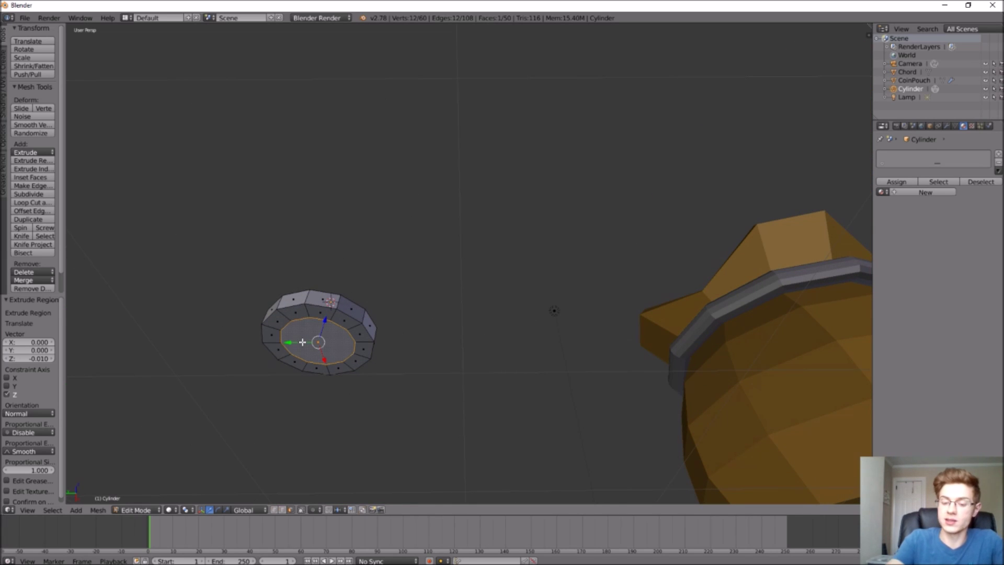
key(e)
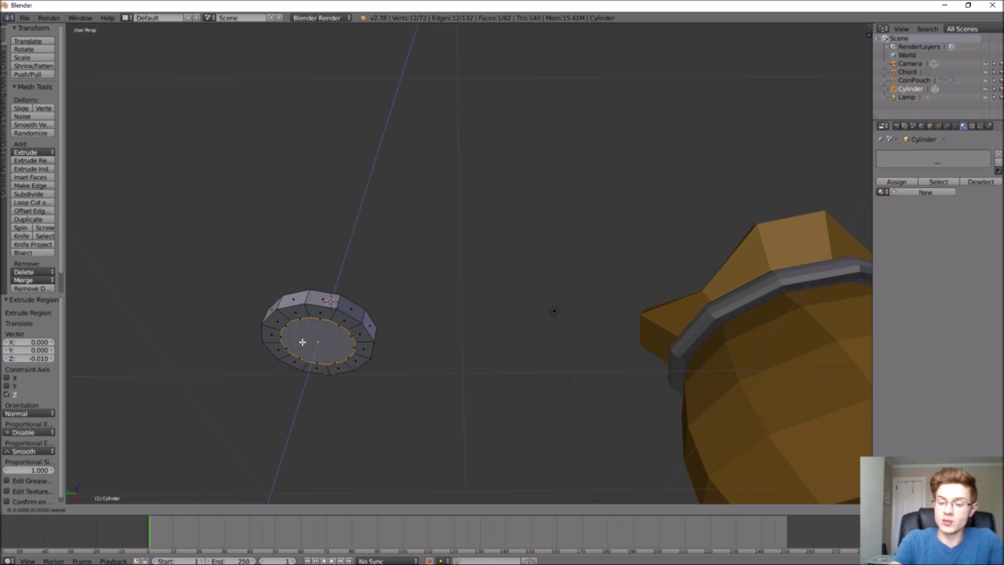
text(-0.01)
key(Return)
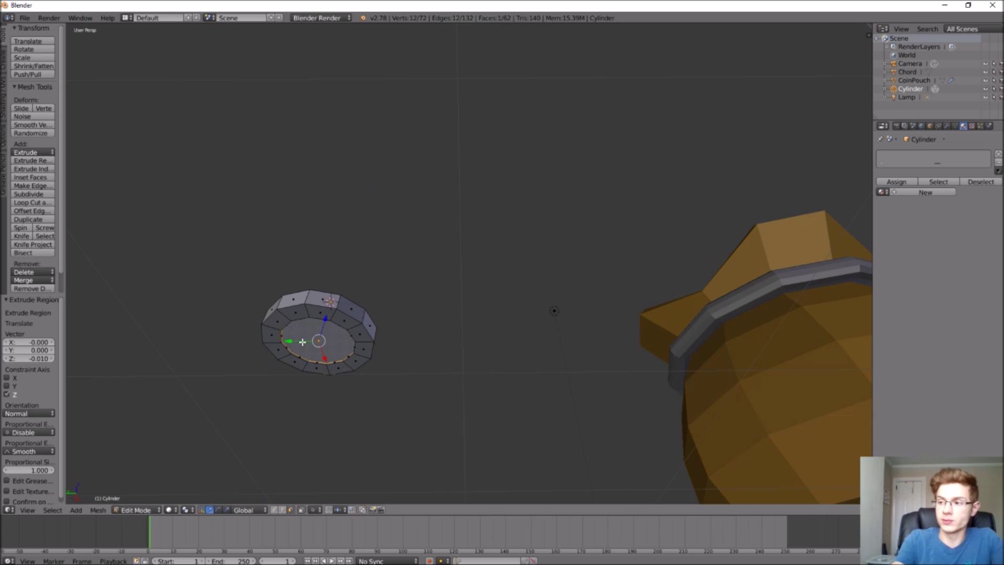
middle_drag(273, 240, 275, 314)
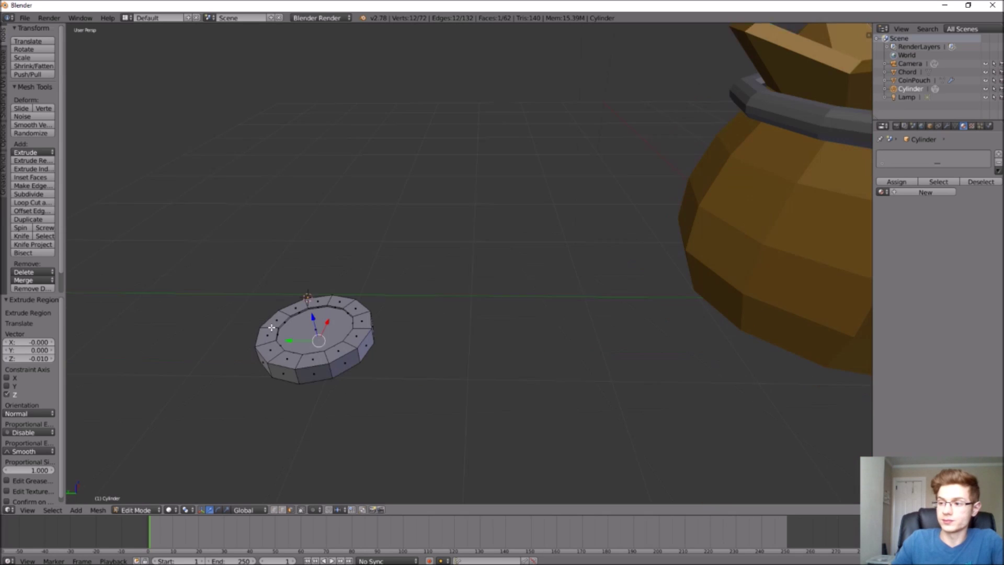
key(a)
scroll(248, 385, down, 3)
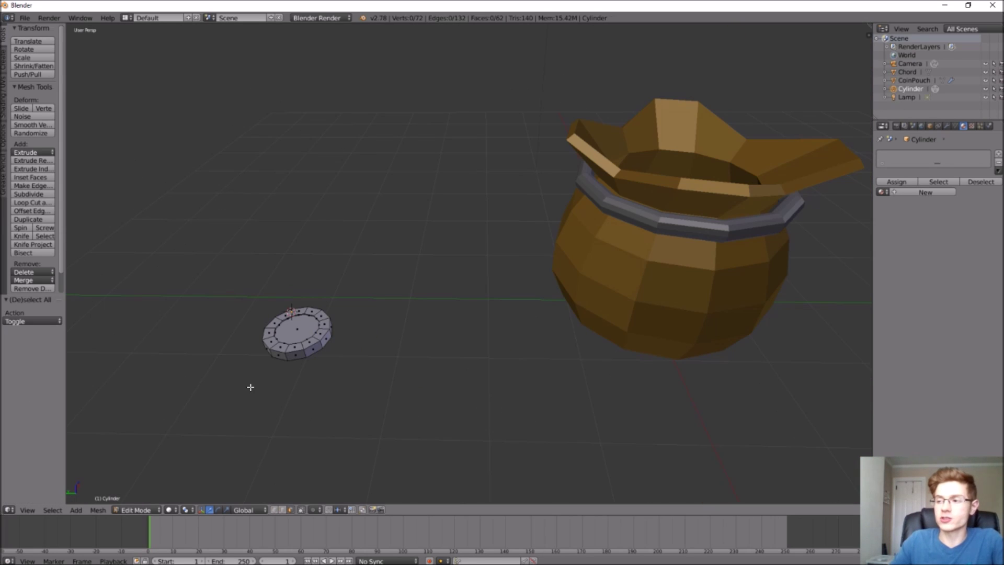
Back in Object Mode, add Material.003 to the coin with a gold-yellow diffuse colour.
click(251, 474)
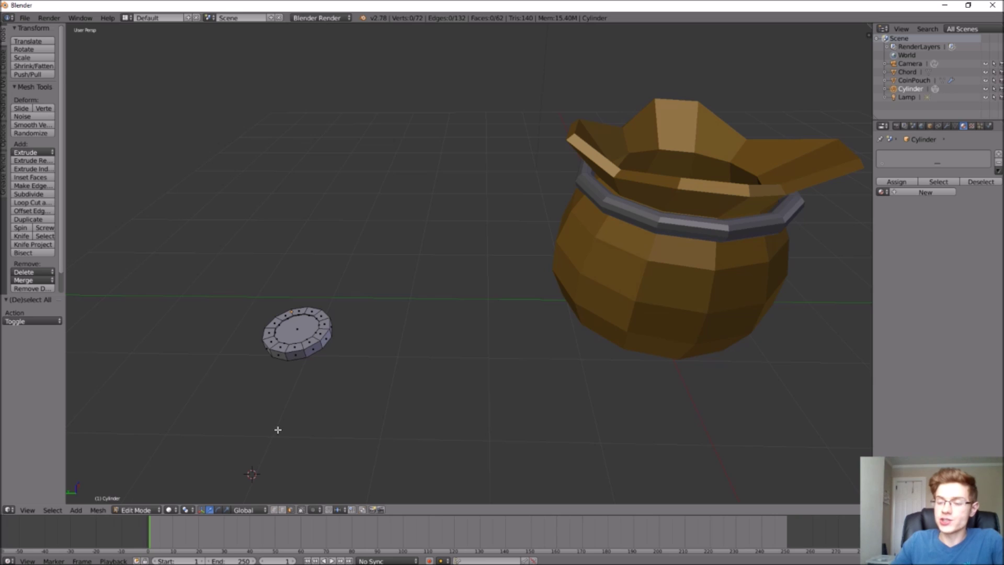
click(125, 507)
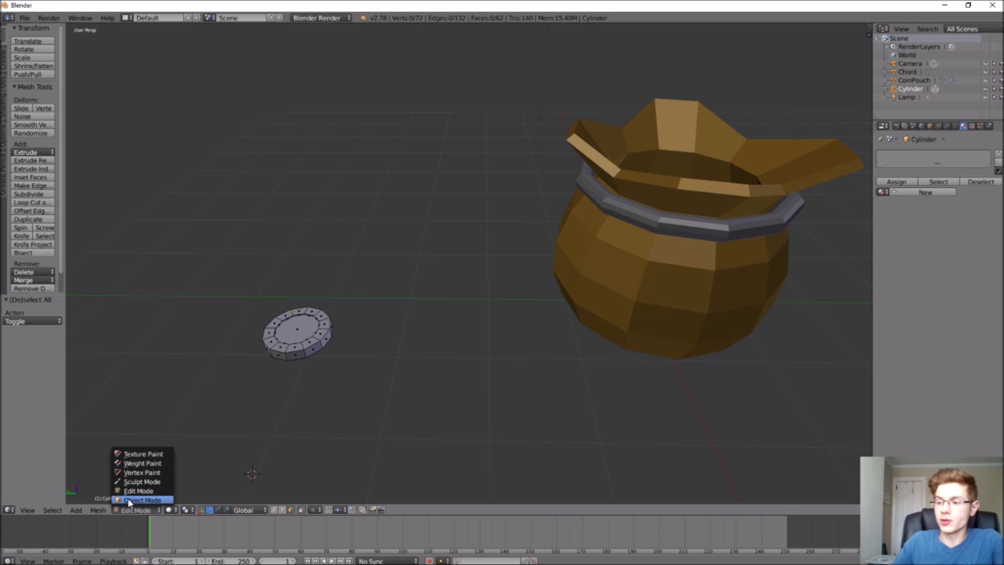
click(128, 520)
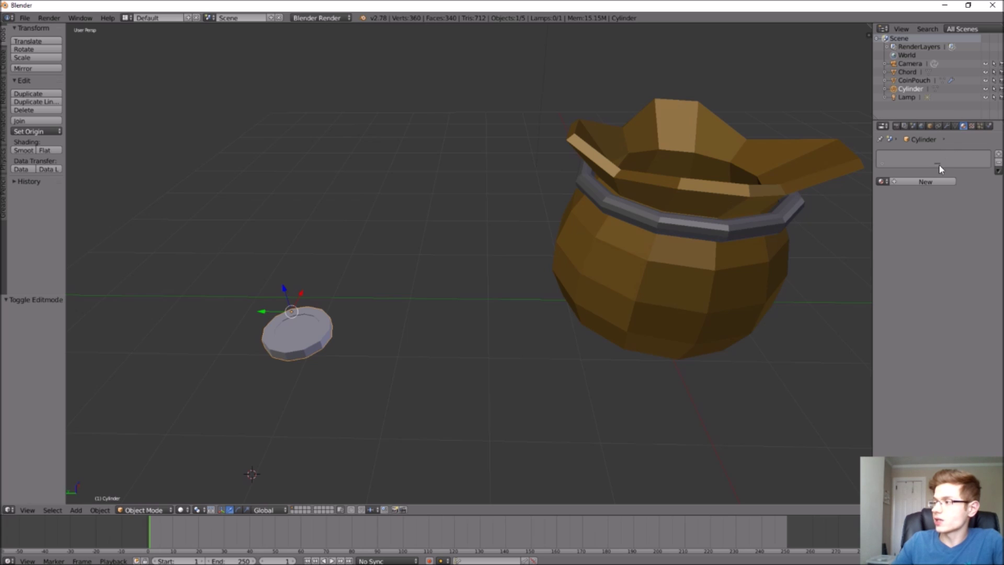
click(921, 182)
click(904, 285)
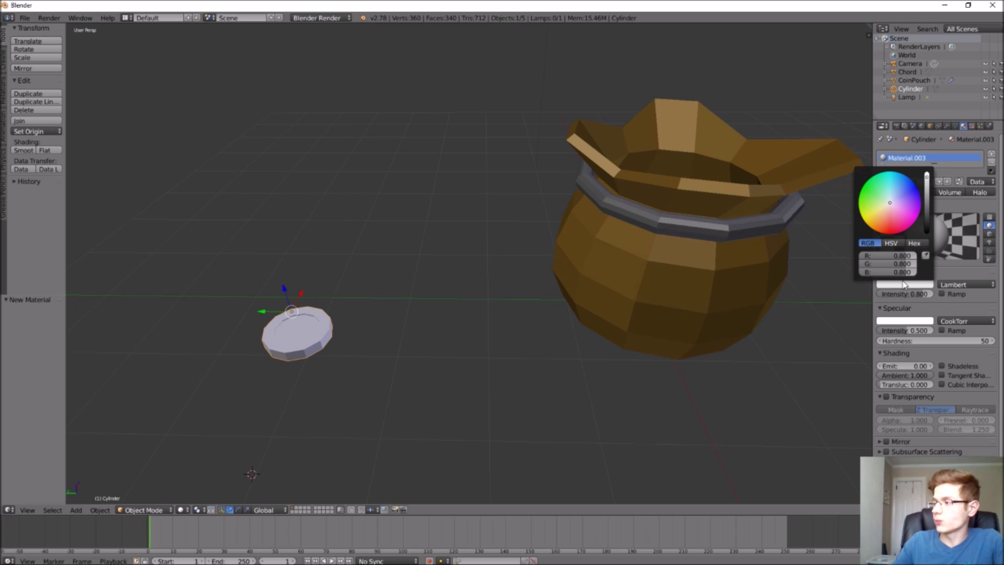
click(874, 220)
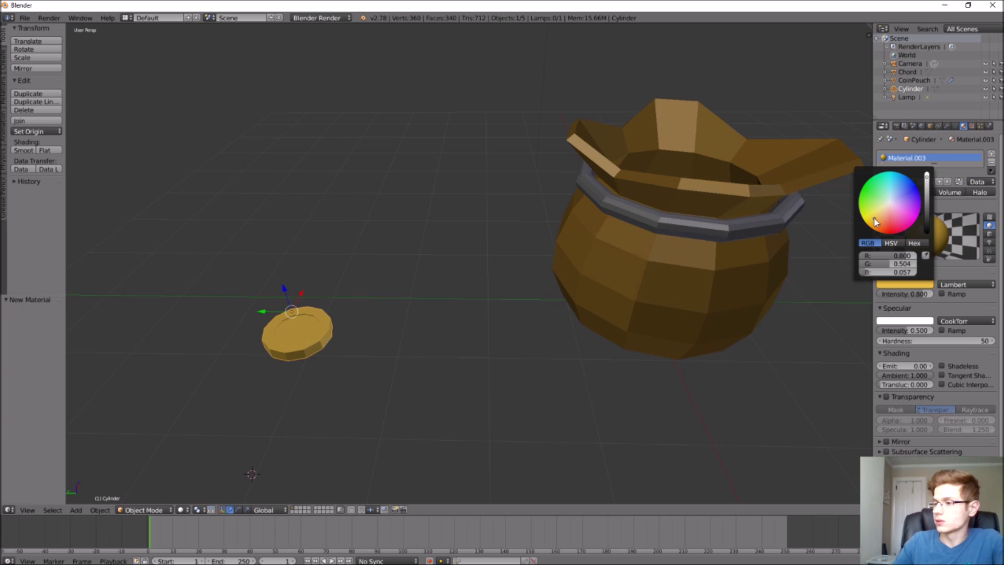
key(a)
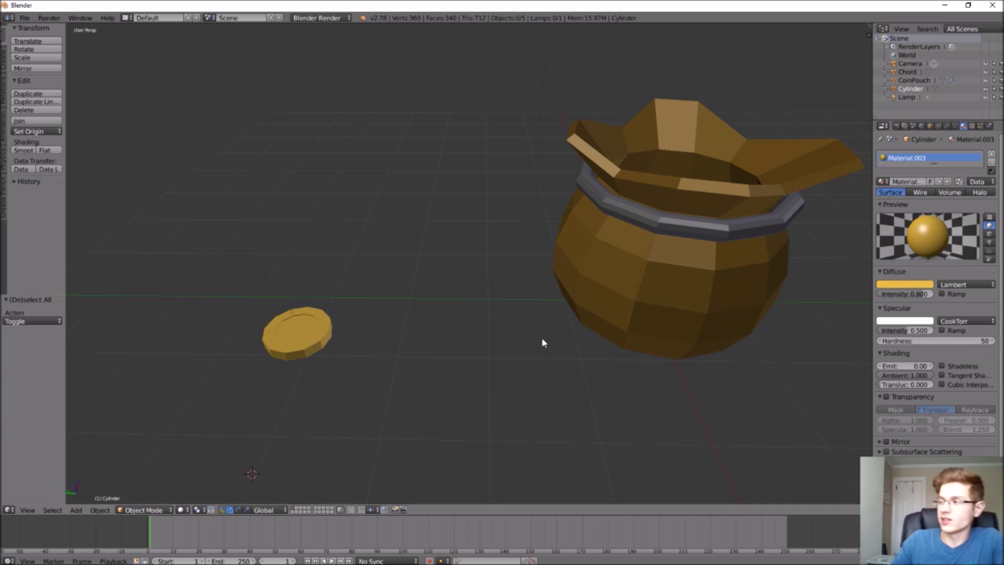
Move the coin along Y and X into the pouch's mouth, ending at X 0, Y 0, Z 1.085.
right_click(277, 333)
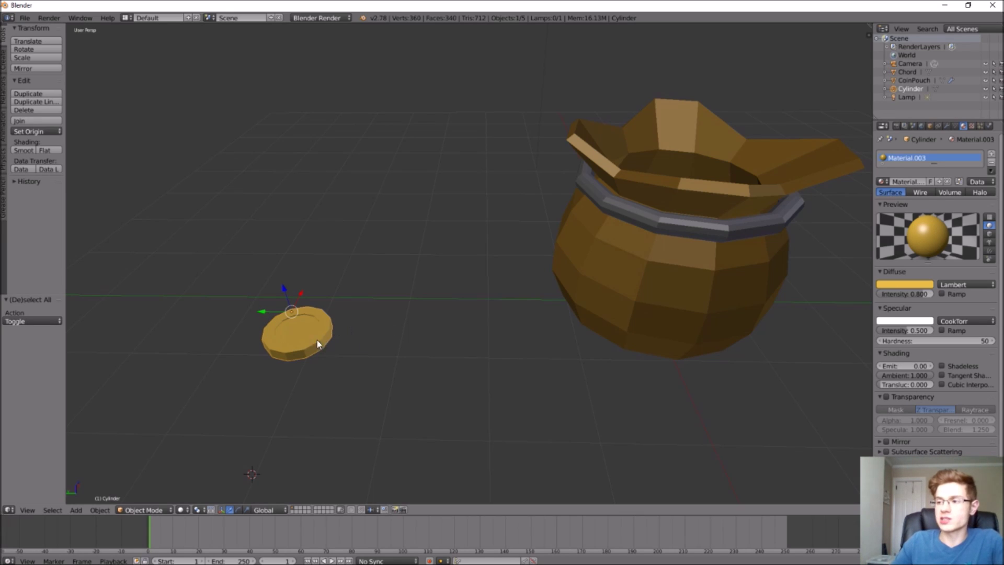
drag(264, 312, 675, 293)
middle_drag(776, 337, 721, 307)
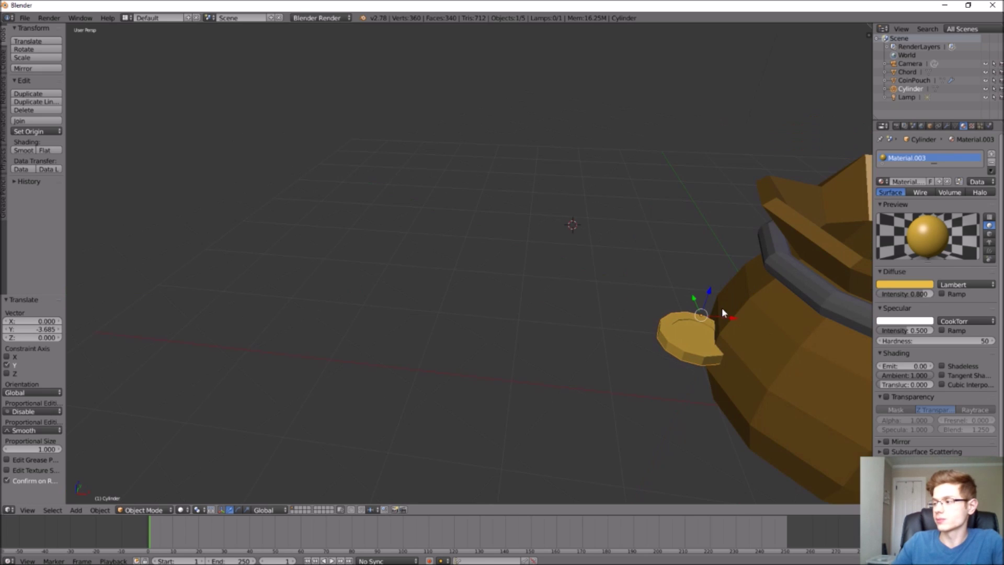
scroll(721, 311, down, 3)
scroll(865, 331, up, 2)
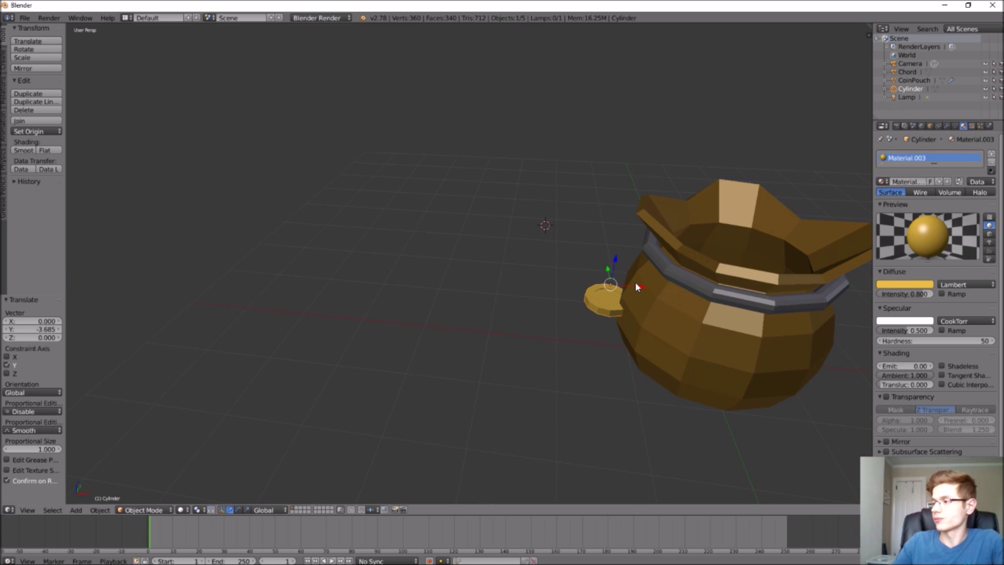
drag(635, 283, 699, 208)
scroll(783, 301, down, 6)
scroll(858, 272, up, 3)
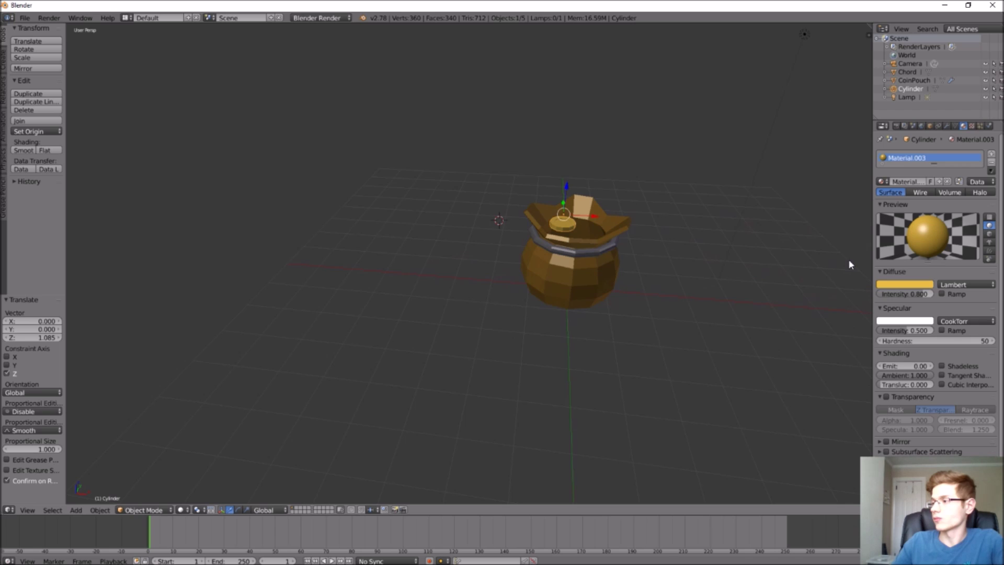
mouse_move(785, 262)
middle_down()
mouse_move(773, 247)
mouse_move(782, 240)
mouse_move(805, 263)
middle_up()
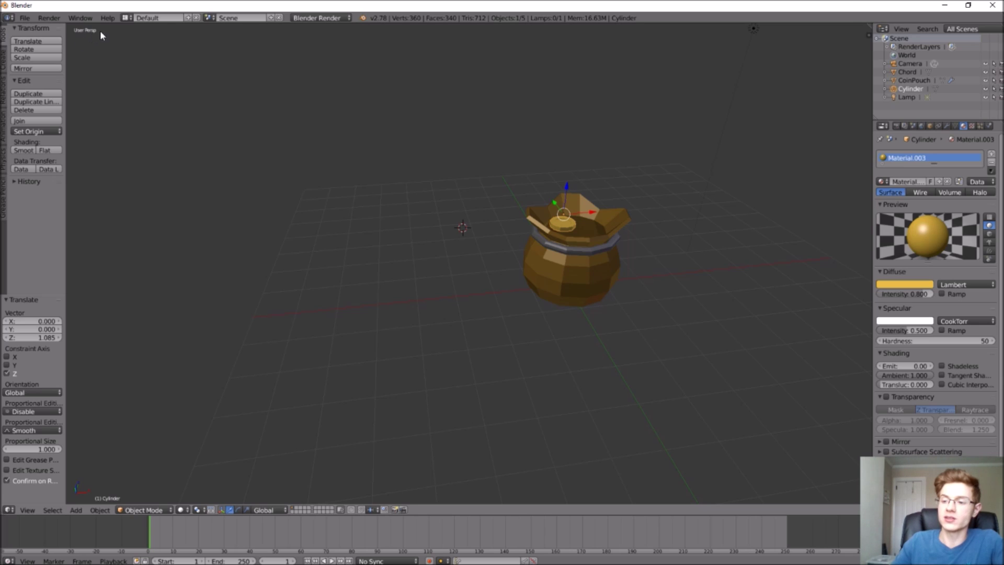
Switch to orthographic view looking down into the pouch and scale the coin to 1.275.
click(28, 511)
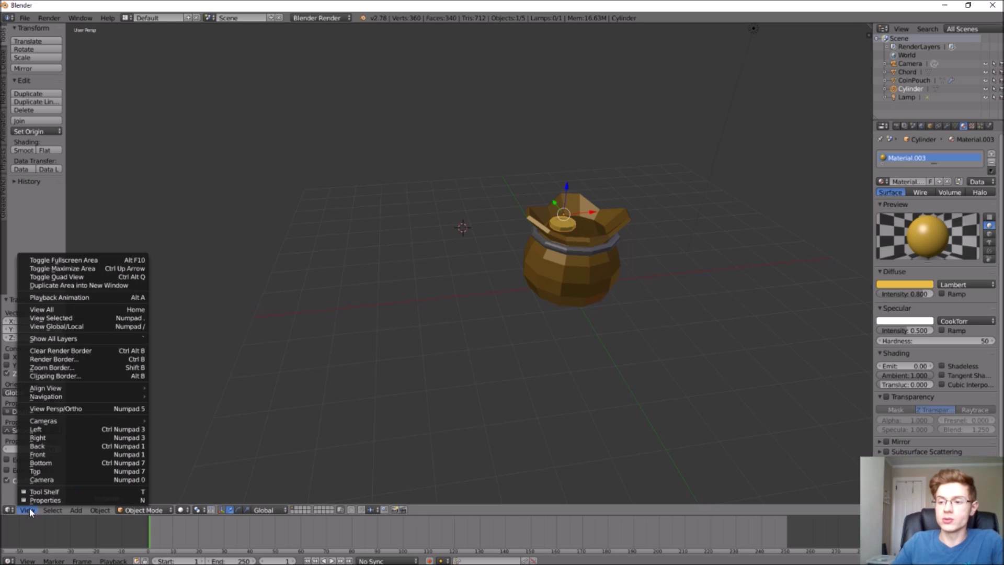
click(54, 410)
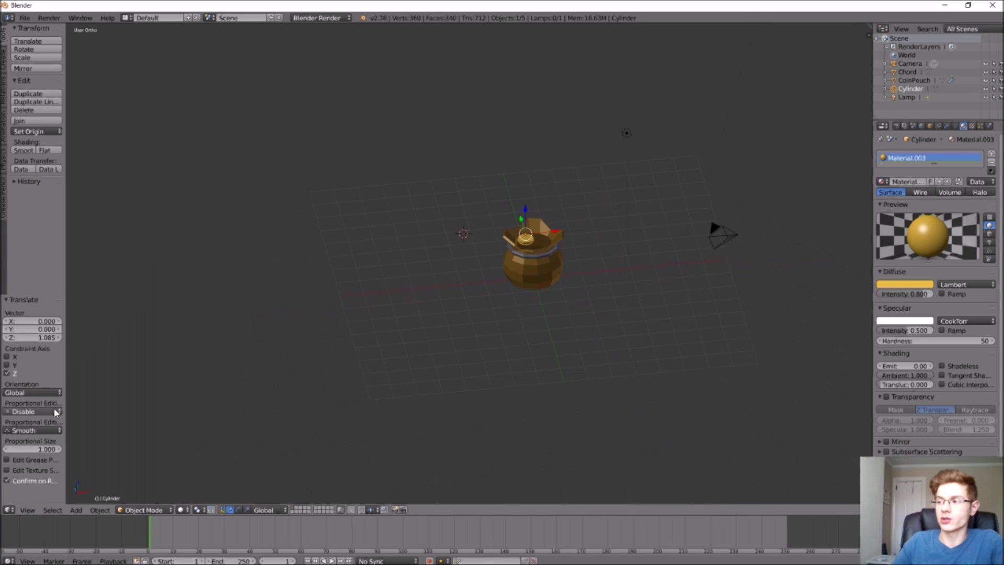
scroll(569, 248, up, 5)
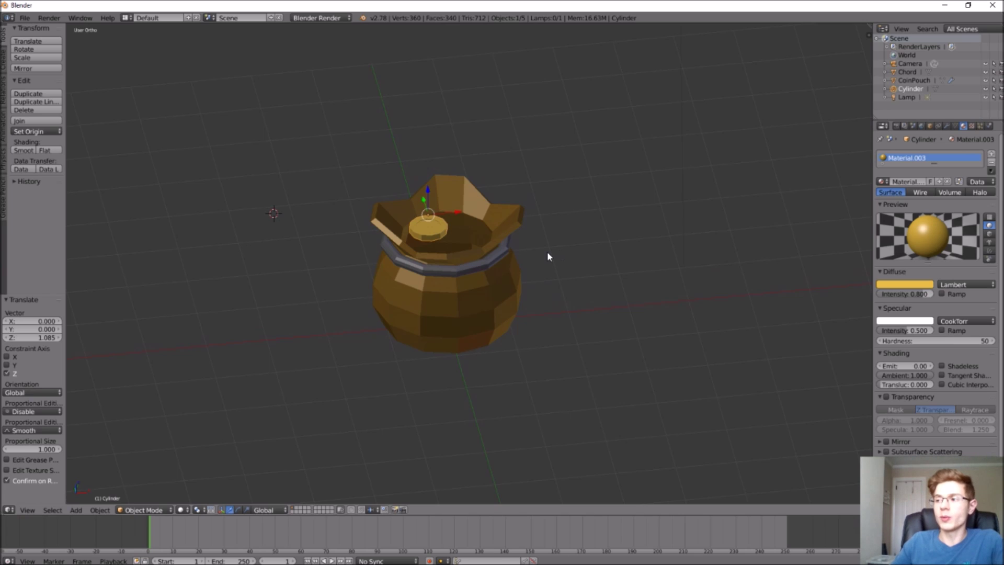
mouse_move(556, 256)
middle_down()
mouse_move(558, 226)
mouse_move(560, 256)
middle_up()
key(KP_8)
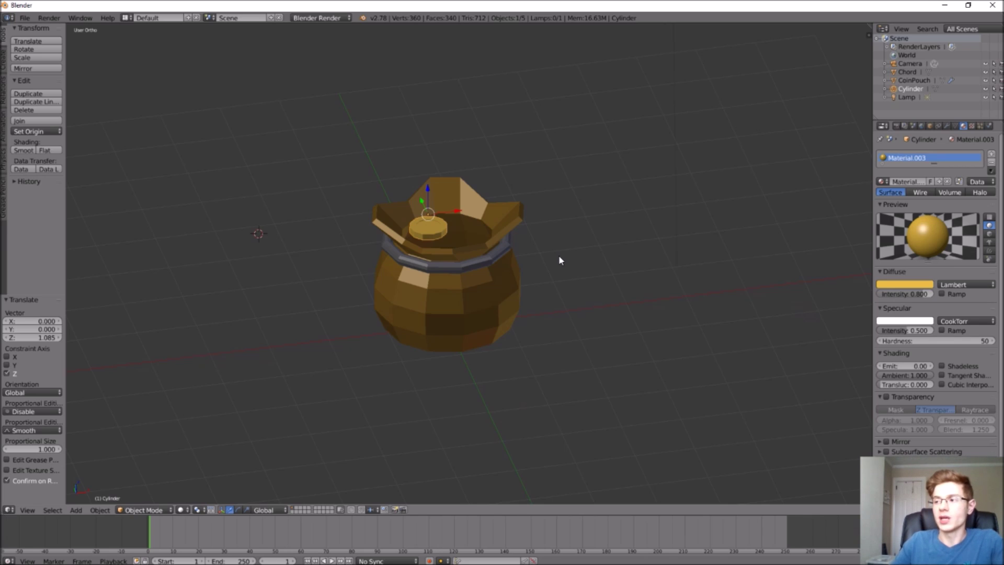
middle_drag(529, 235, 473, 251)
scroll(437, 216, up, 2)
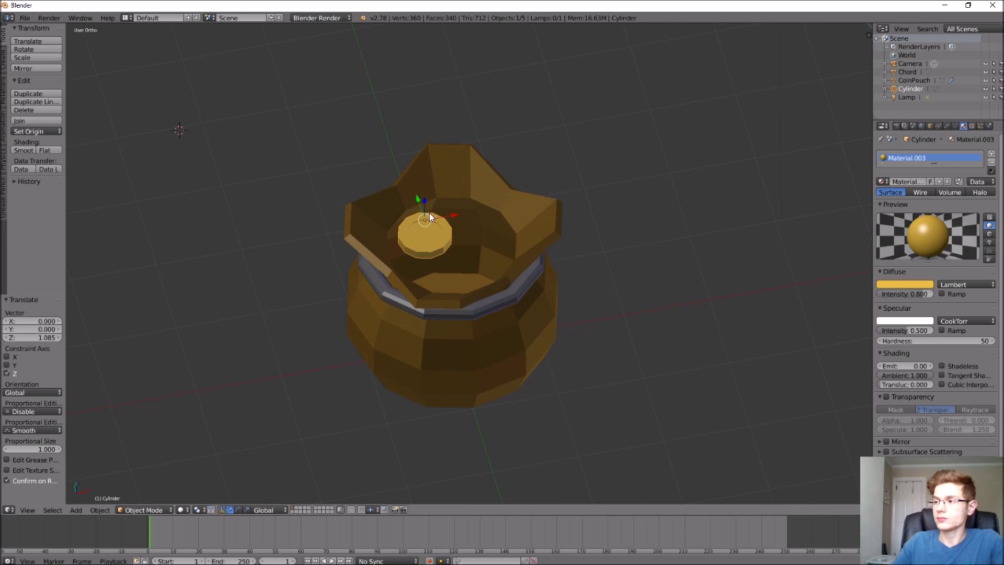
key(s)
click(463, 204)
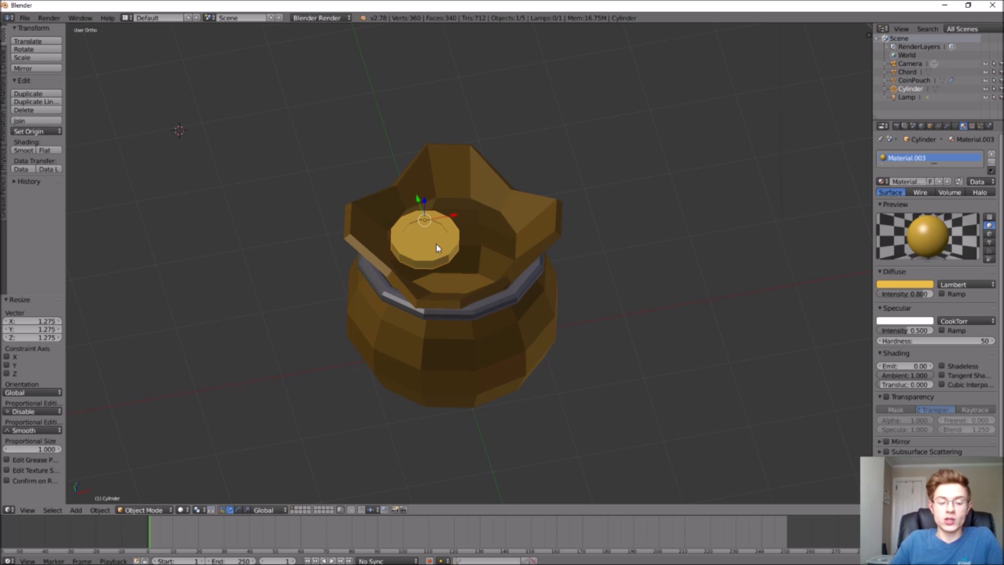
Duplicate the coin three times, shifting each copy along Y across the pouch opening.
key(shift+d)
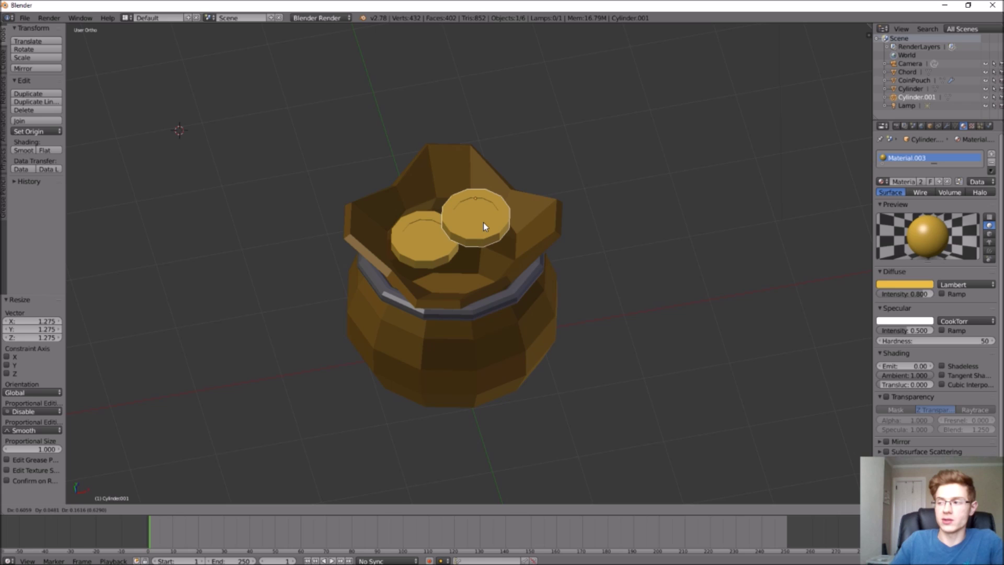
click(495, 239)
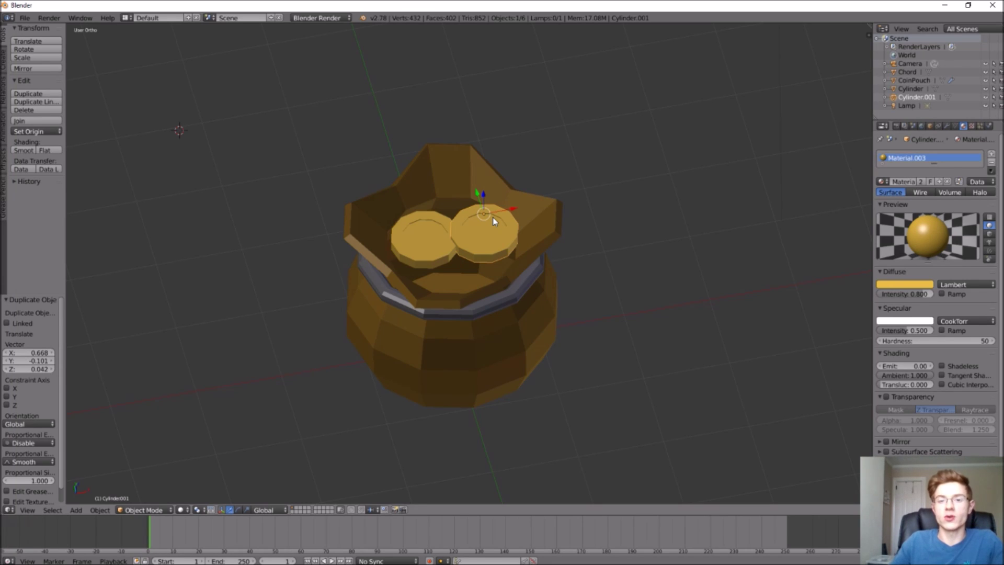
key(shift+d)
middle_drag(462, 250, 489, 244)
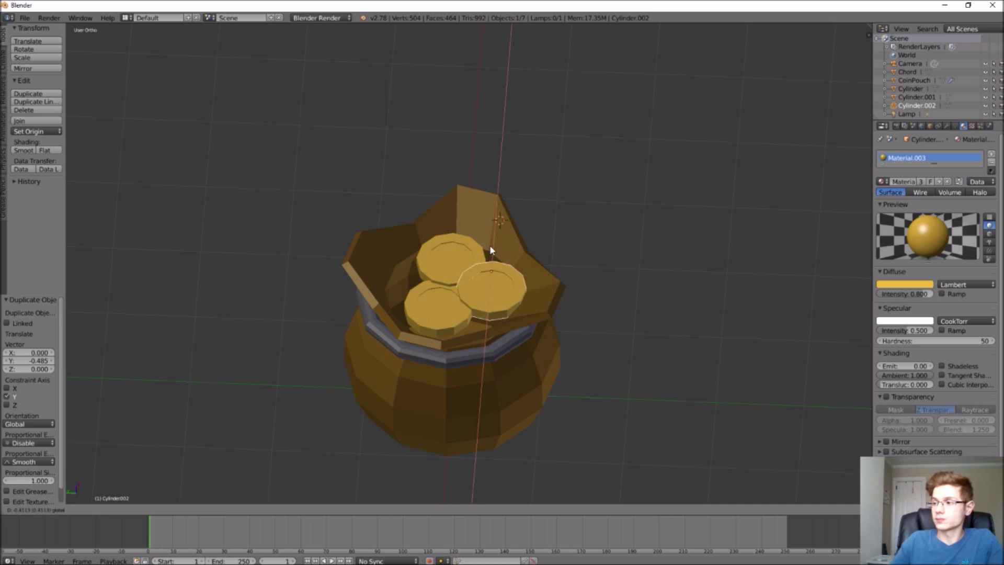
click(489, 244)
key(shift+d)
key(y)
click(403, 251)
middle_drag(403, 250, 374, 246)
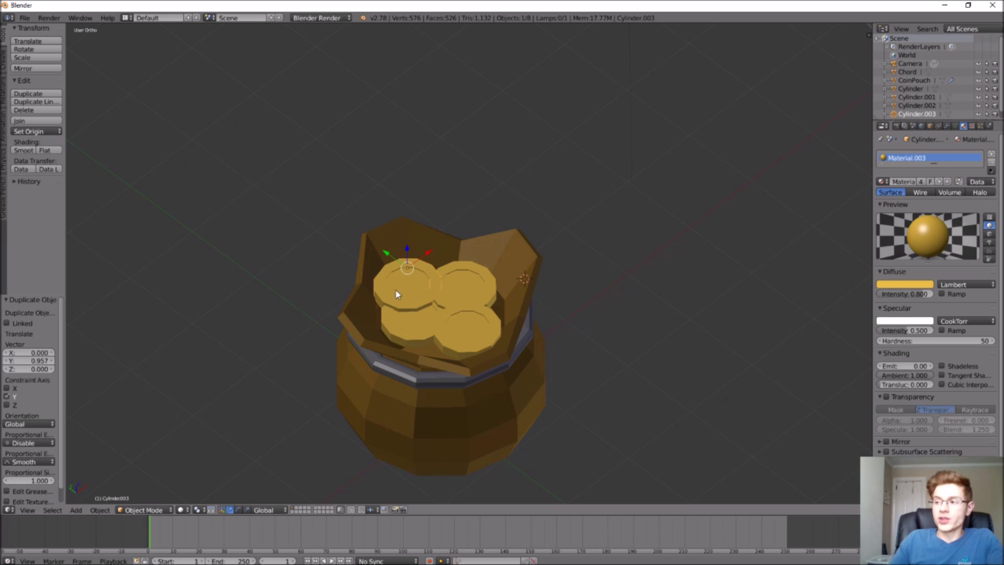
Tilt the fourth coin slightly about X and nudge it along X.
key(r)
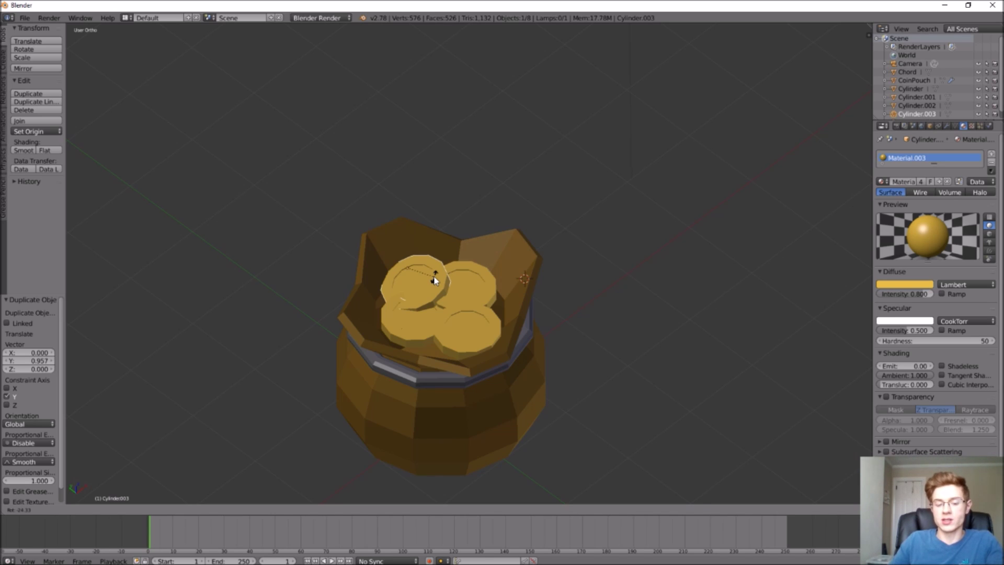
key(z)
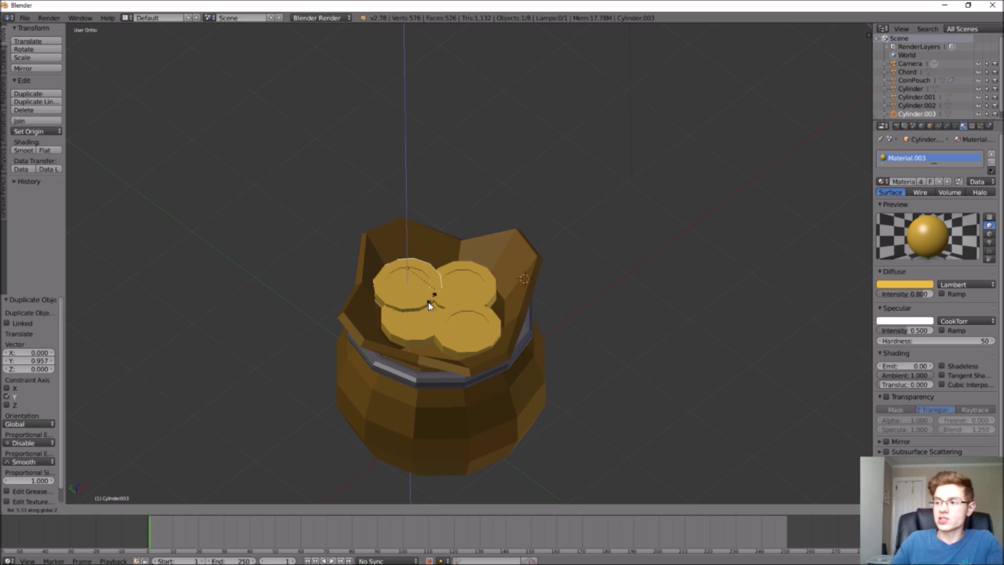
key(x)
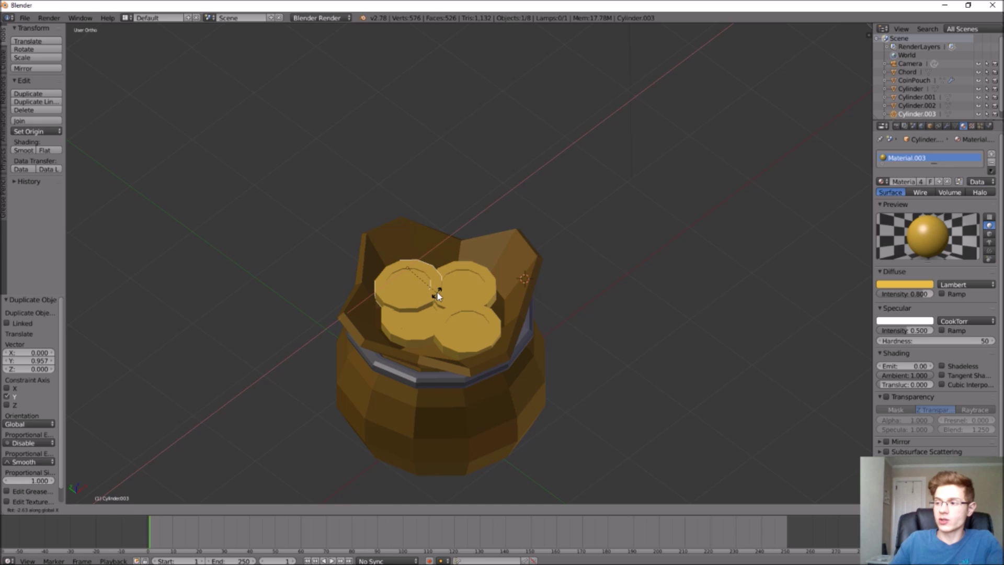
click(437, 293)
key(g)
key(x)
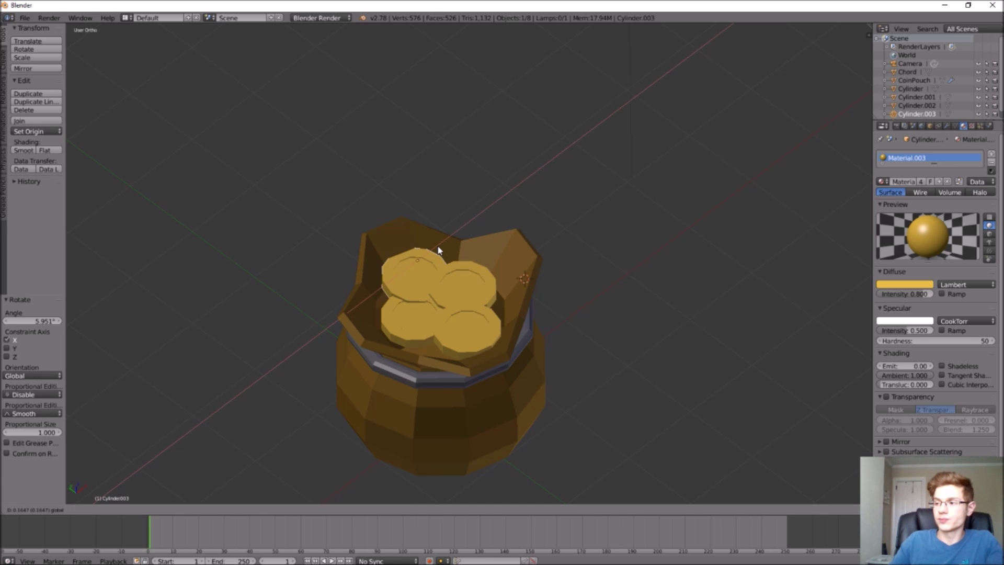
click(438, 246)
middle_drag(437, 246, 501, 251)
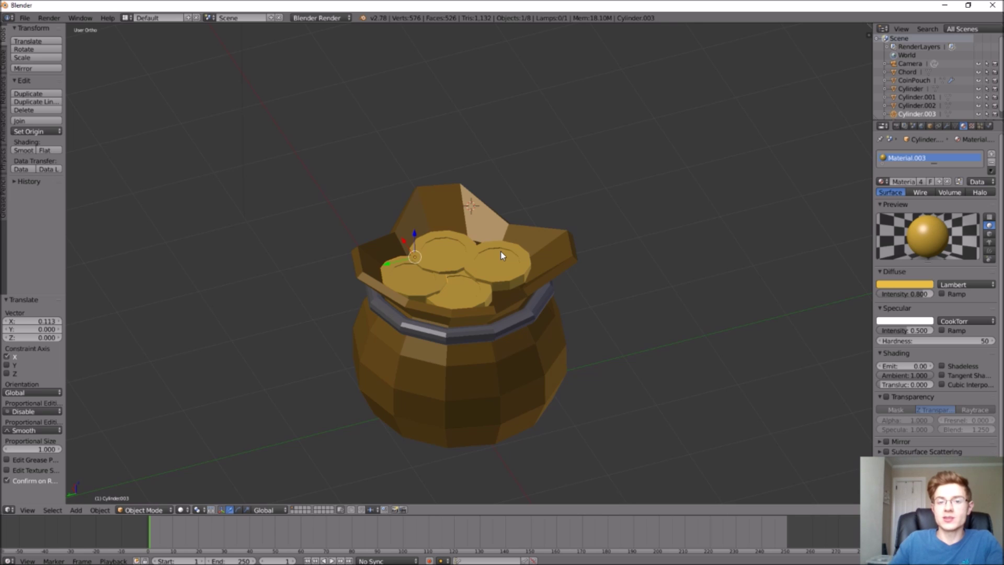
Duplicate coins upward along Z to heap more coins into the pouch.
key(shift+d)
key(z)
click(512, 254)
middle_drag(513, 254, 466, 252)
key(shift+d)
key(z)
click(465, 253)
Add more duplicated coins to the pile, shifting one along Y and stacking another along Z.
key(shift+d)
click(482, 242)
drag(466, 252, 451, 218)
key(shift+d)
key(z)
click(449, 225)
middle_drag(449, 225, 347, 285)
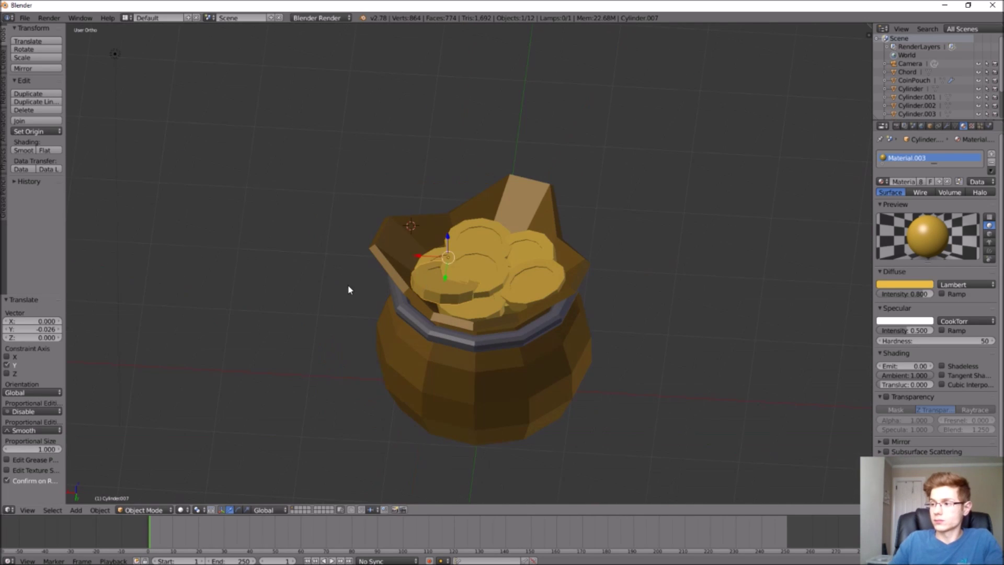
Set a copied coin beside the pouch along Y and stack a duplicate on it.
key(shift+d)
key(y)
click(458, 208)
middle_drag(458, 208, 625, 251)
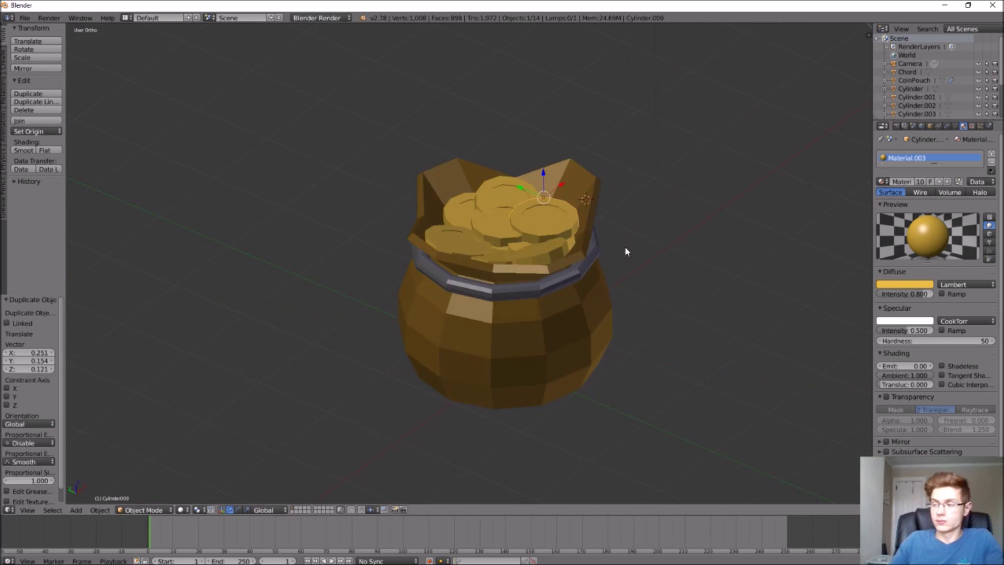
key(shift+d)
key(z)
click(611, 269)
Add another coin on top of the stack and duplicate the whole stack.
key(shift+d)
key(z)
click(598, 227)
key(shift+d)
click(608, 215)
Copy the stack, twist it about 17.4° around Z, and slide it along X beside the others.
key(shift+d)
key(Escape)
key(r)
key(z)
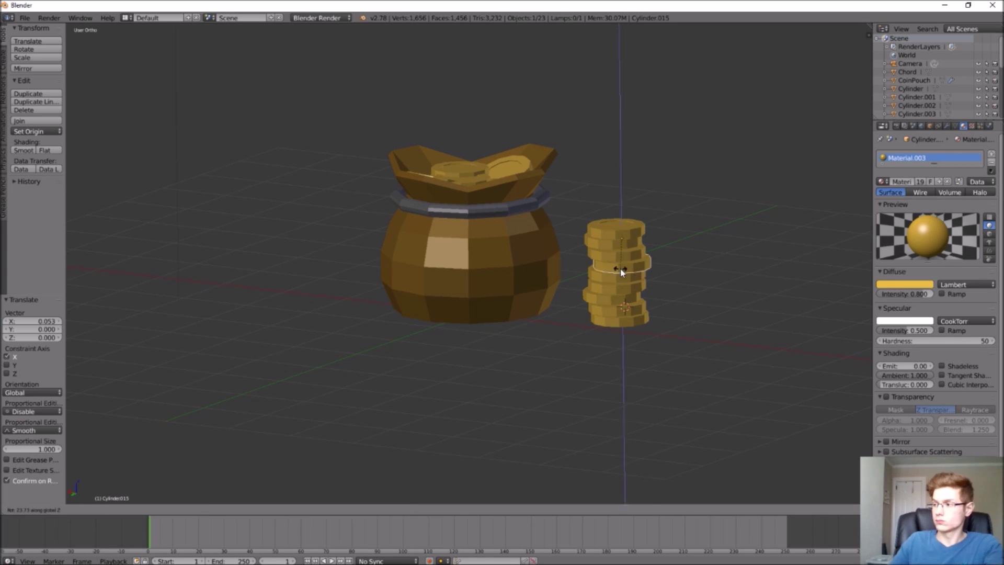
click(606, 308)
key(g)
key(x)
click(646, 291)
Place a duplicated coin stack left of the pouch, deselect everything, and select the Camera.
middle_drag(647, 290, 726, 337)
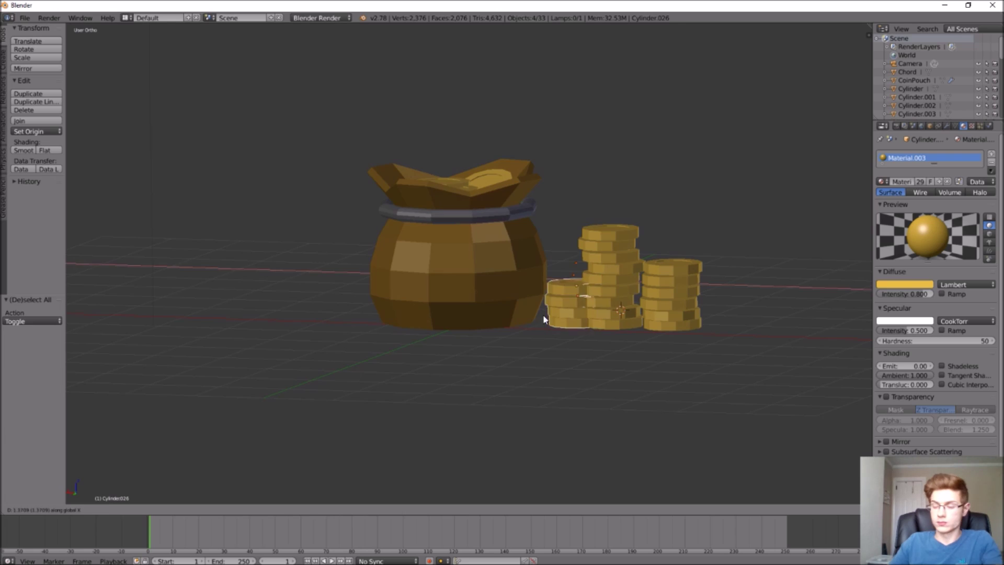
key(shift+d)
click(544, 316)
key(a)
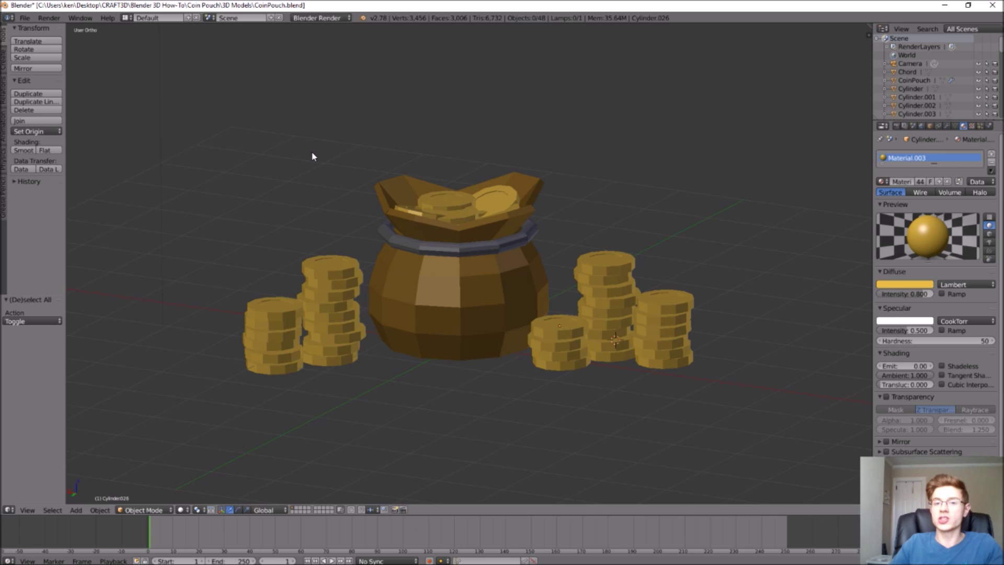
click(910, 63)
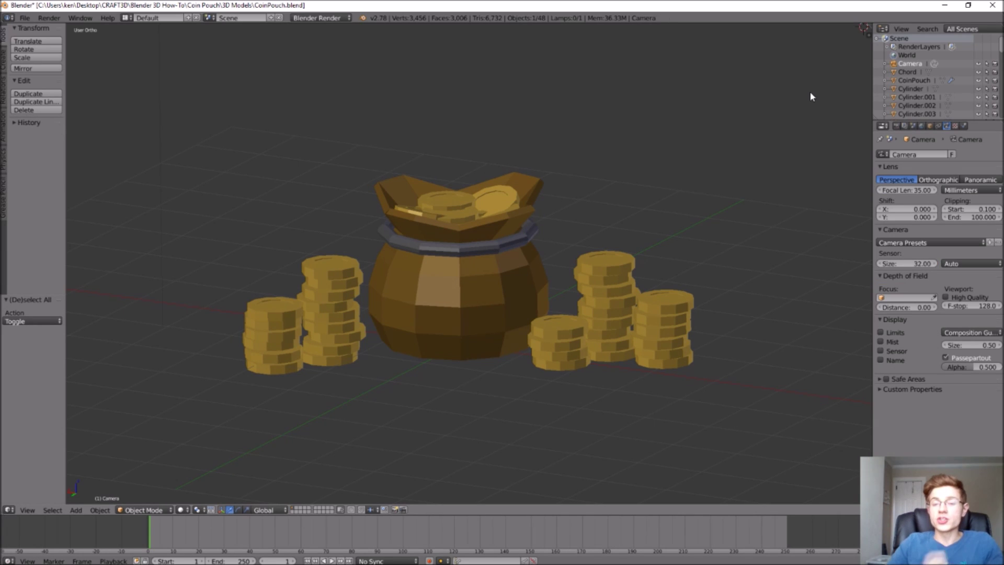